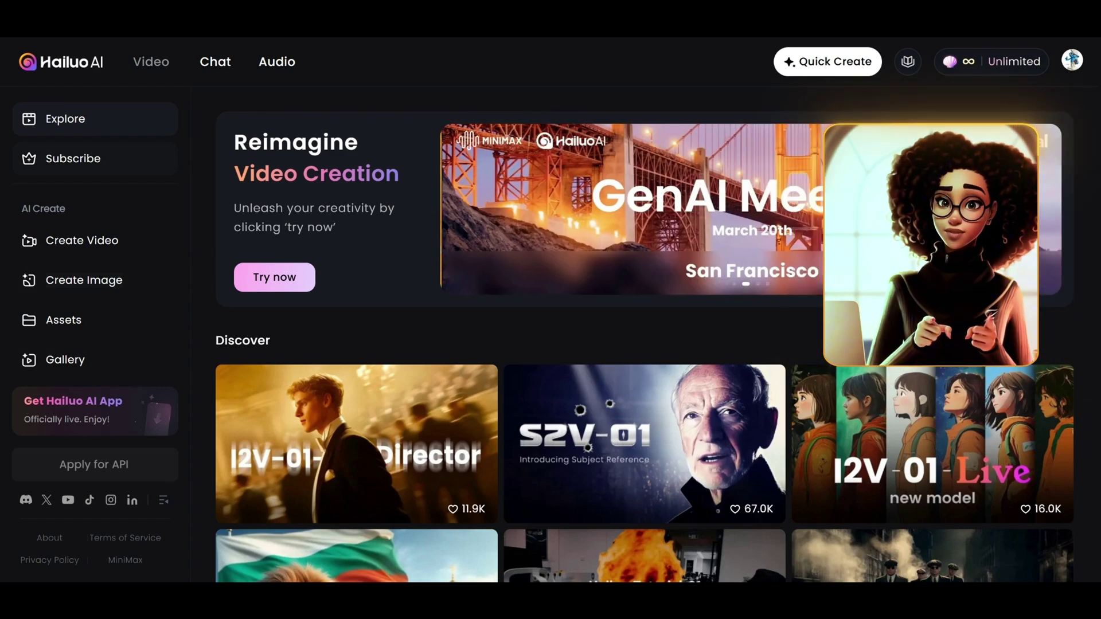
Open the video creator and switch the image-to-video model to I2V-01-Director.
{"action": "left_click", "coordinate": [82, 244]}
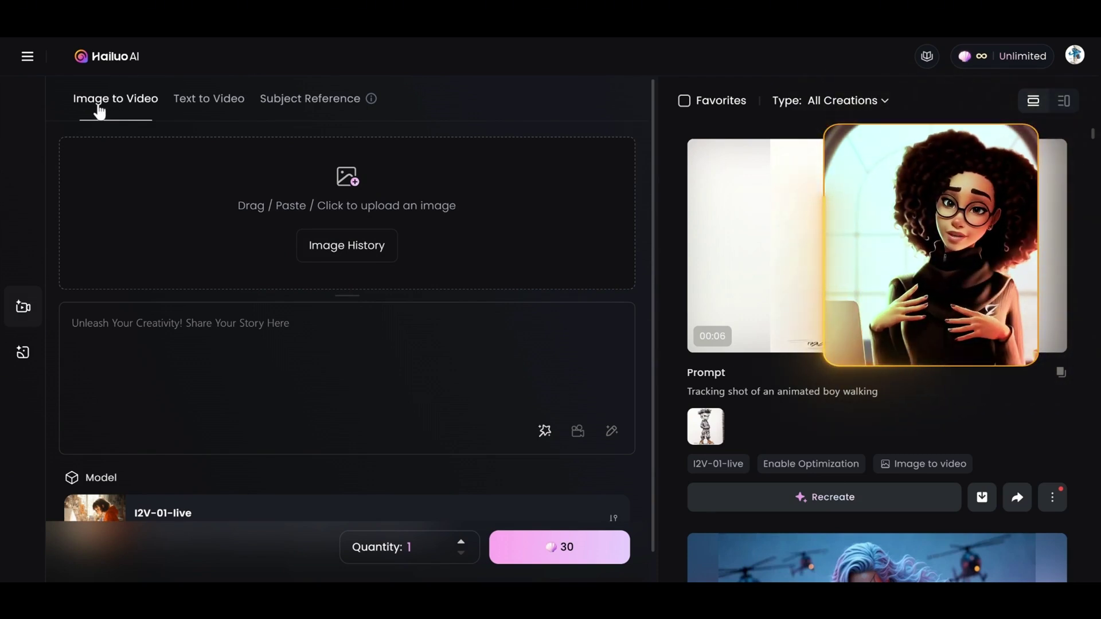
{"action": "scroll", "coordinate": [224, 111], "scroll_direction": "down", "scroll_amount": 1}
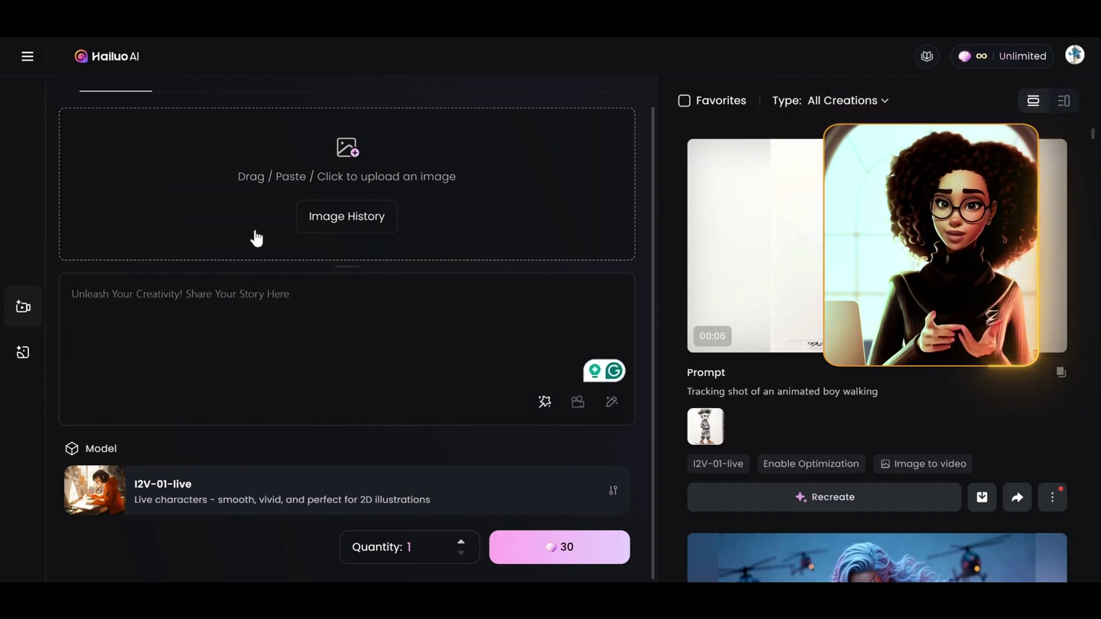
{"action": "left_click", "coordinate": [248, 509]}
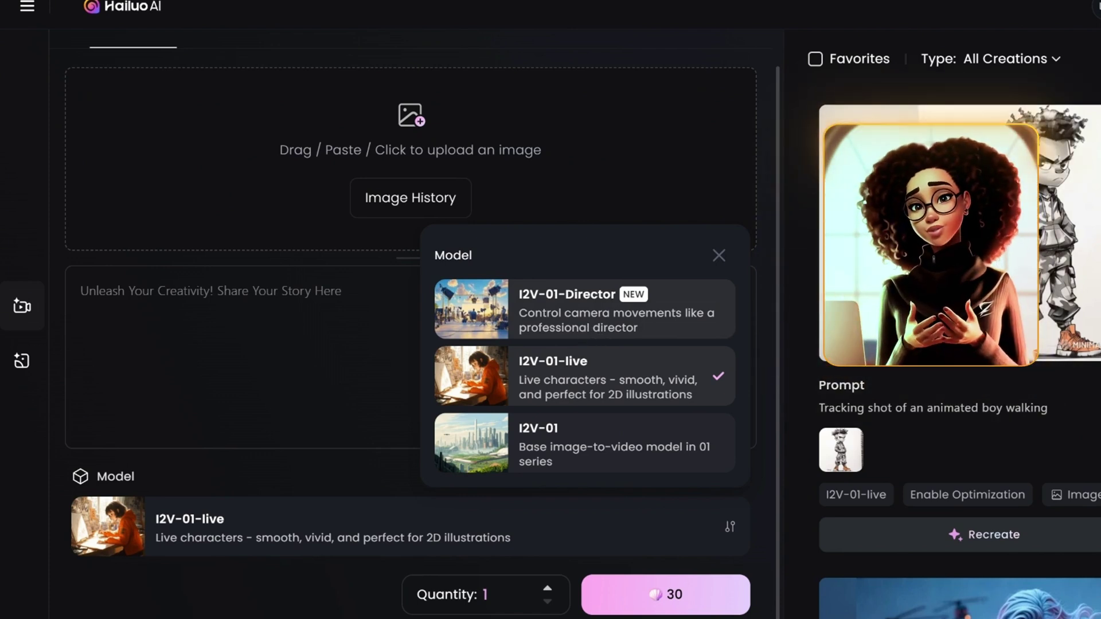
{"action": "left_click", "coordinate": [573, 321]}
{"action": "scroll", "coordinate": [337, 430], "scroll_direction": "up", "scroll_amount": 1}
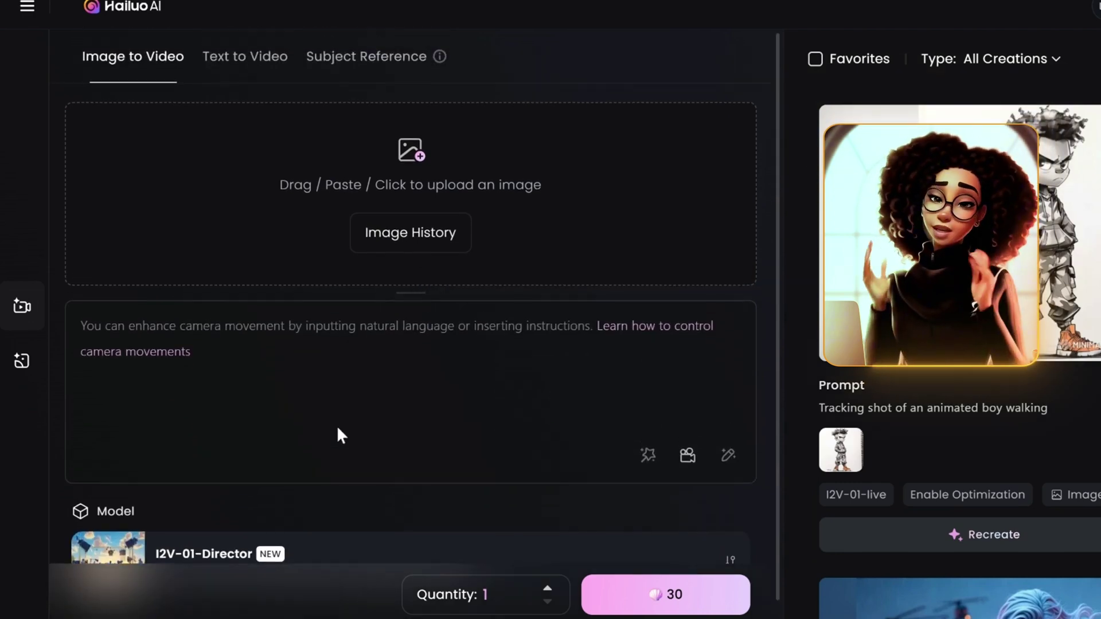
Load the helicopter-chase heroine image from history and paste 'The lady is running away and planes are chasing after her'.
{"action": "left_click", "coordinate": [429, 246]}
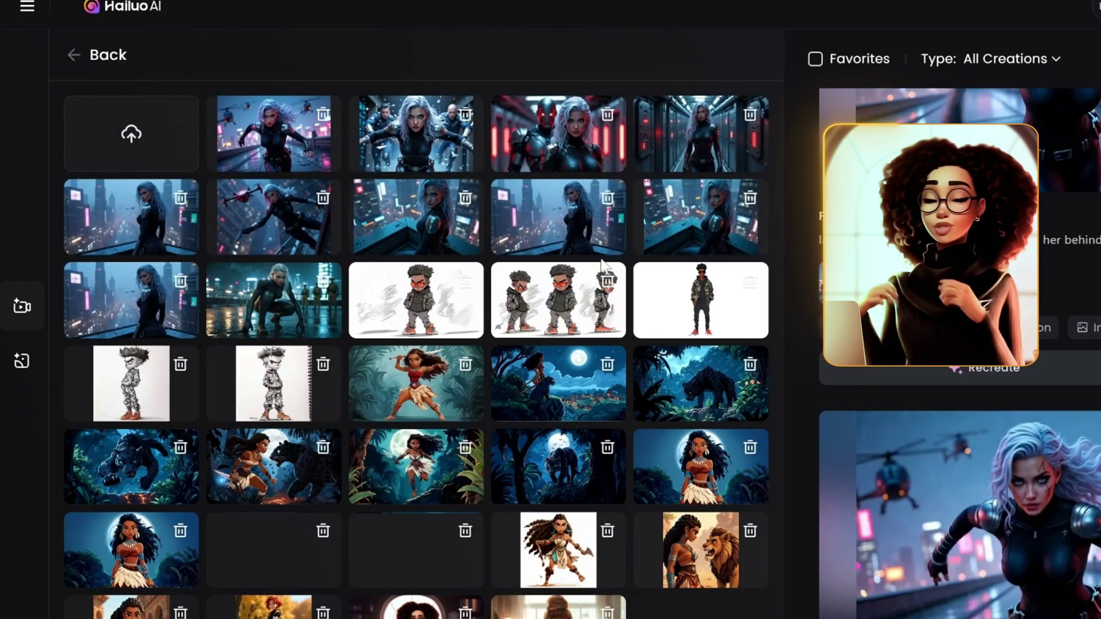
{"action": "left_click", "coordinate": [261, 131]}
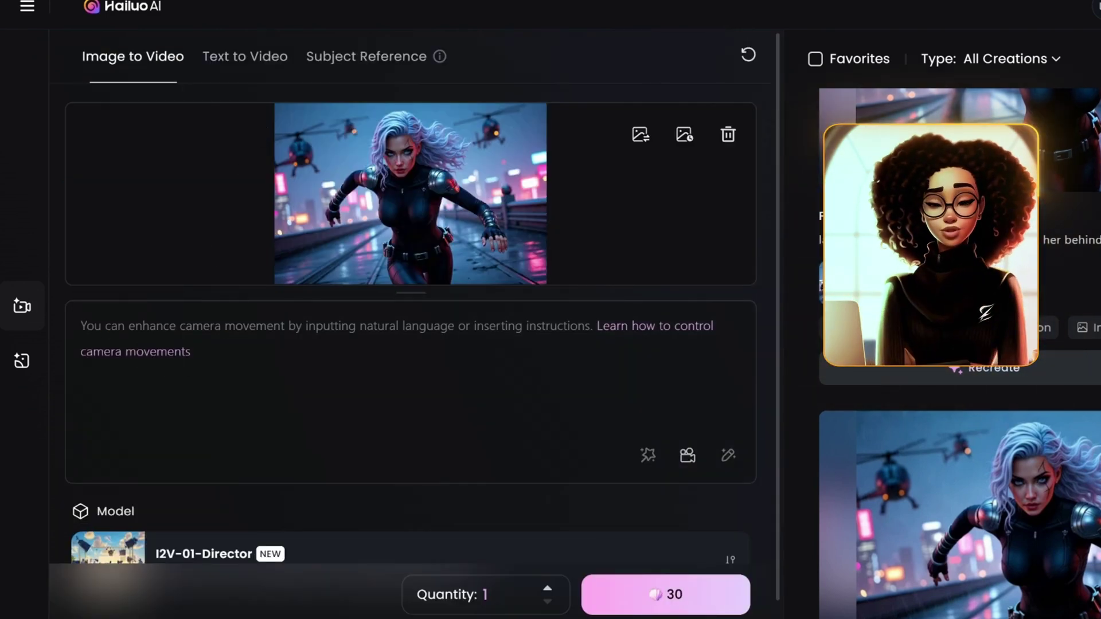
{"action": "type", "text": "The lady is running away and planes are chasing after her"}
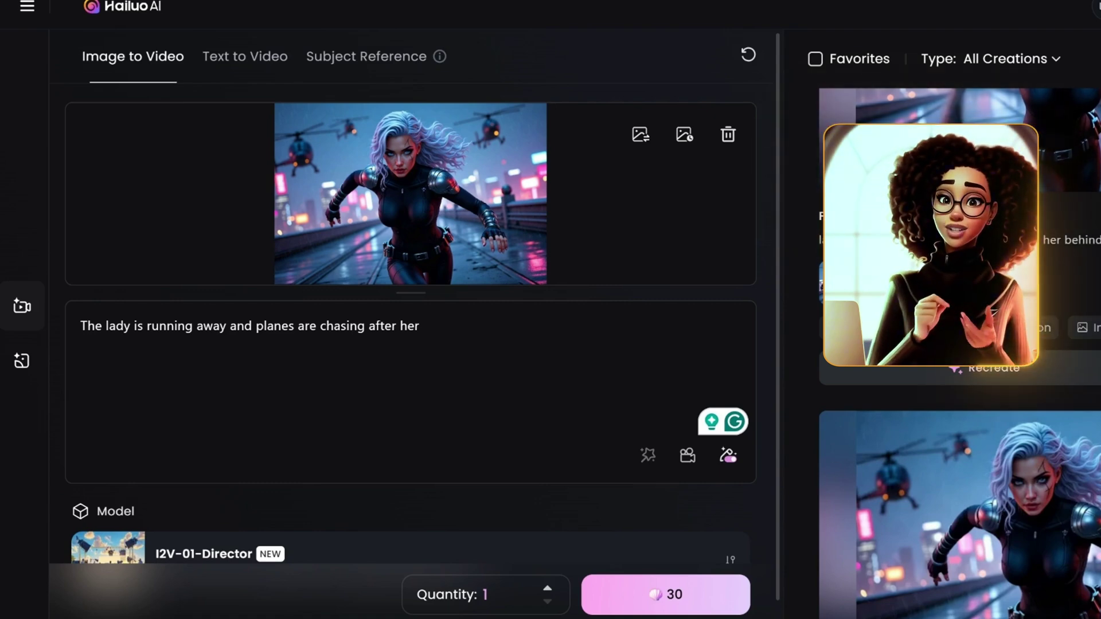
Append a [Tracking shot] tag from the Free selection camera movements to the chase prompt.
{"action": "left_click", "coordinate": [678, 462]}
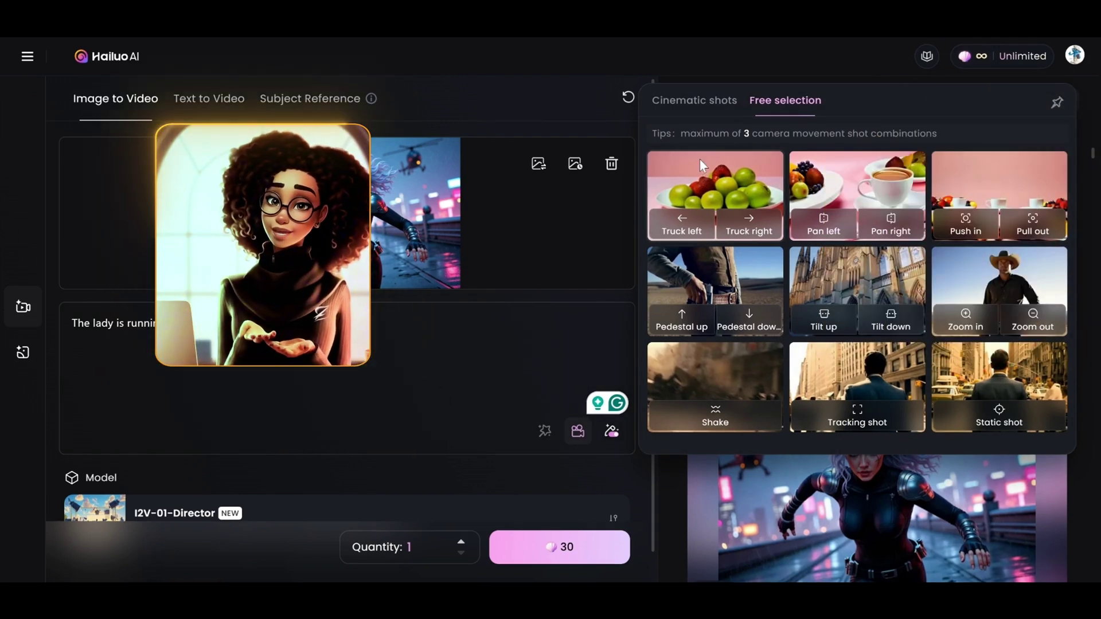
{"action": "left_click", "coordinate": [682, 104]}
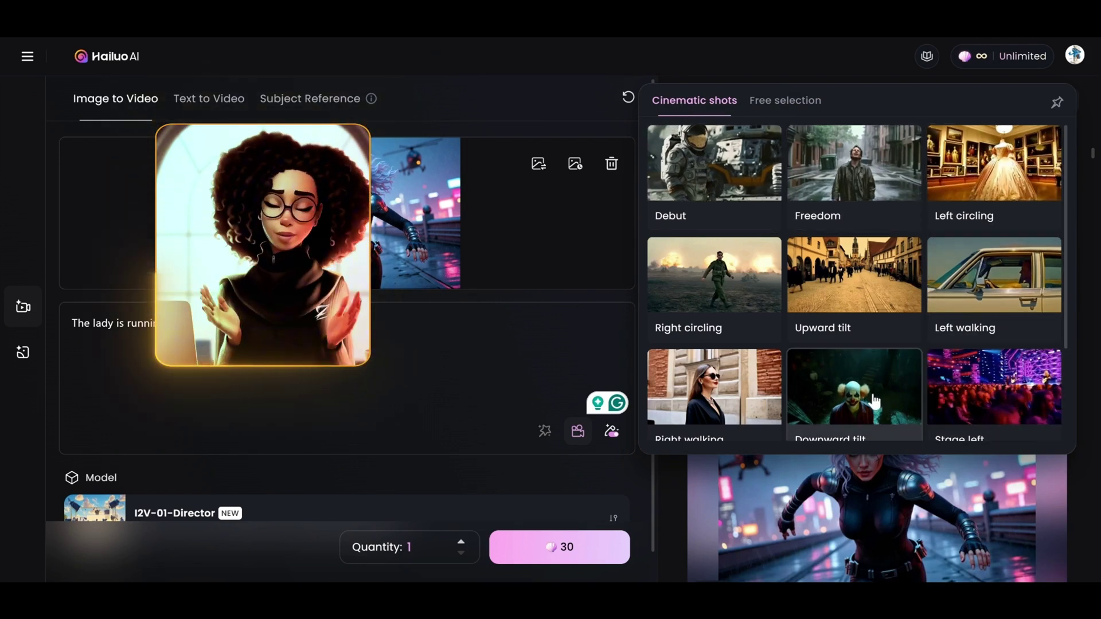
{"action": "scroll", "coordinate": [866, 395], "scroll_direction": "down", "scroll_amount": 2}
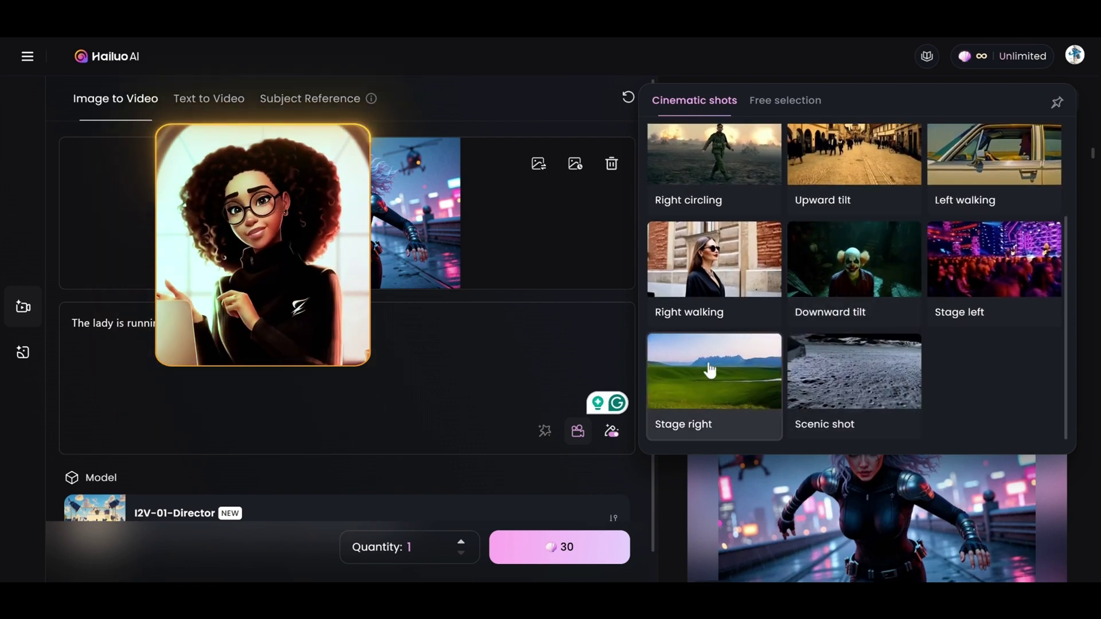
{"action": "scroll", "coordinate": [697, 263], "scroll_direction": "up", "scroll_amount": 3}
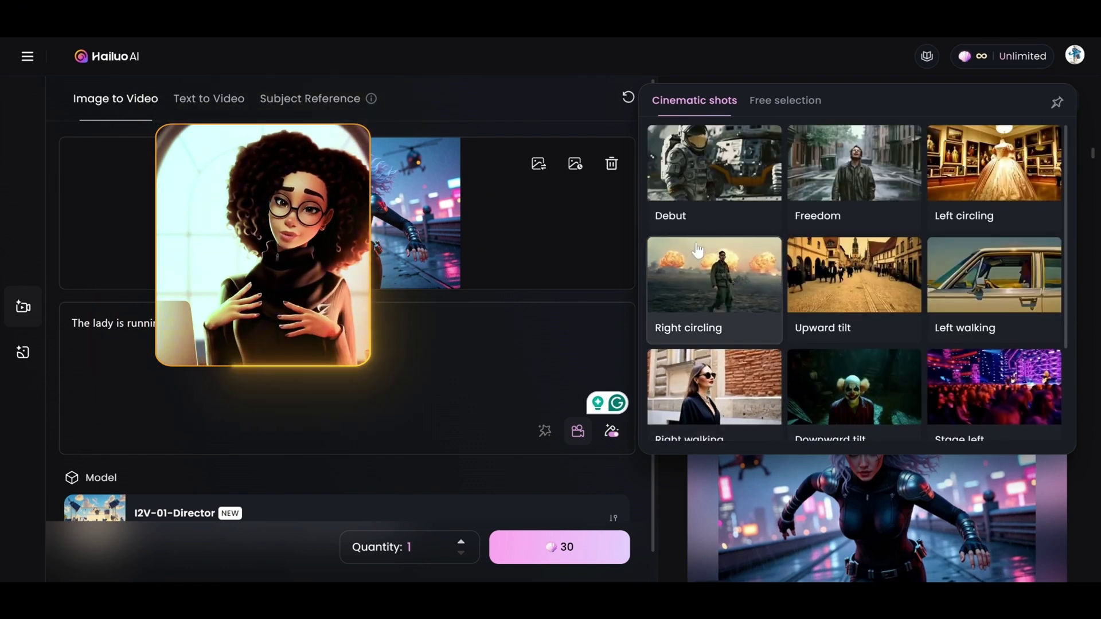
{"action": "left_click", "coordinate": [784, 103]}
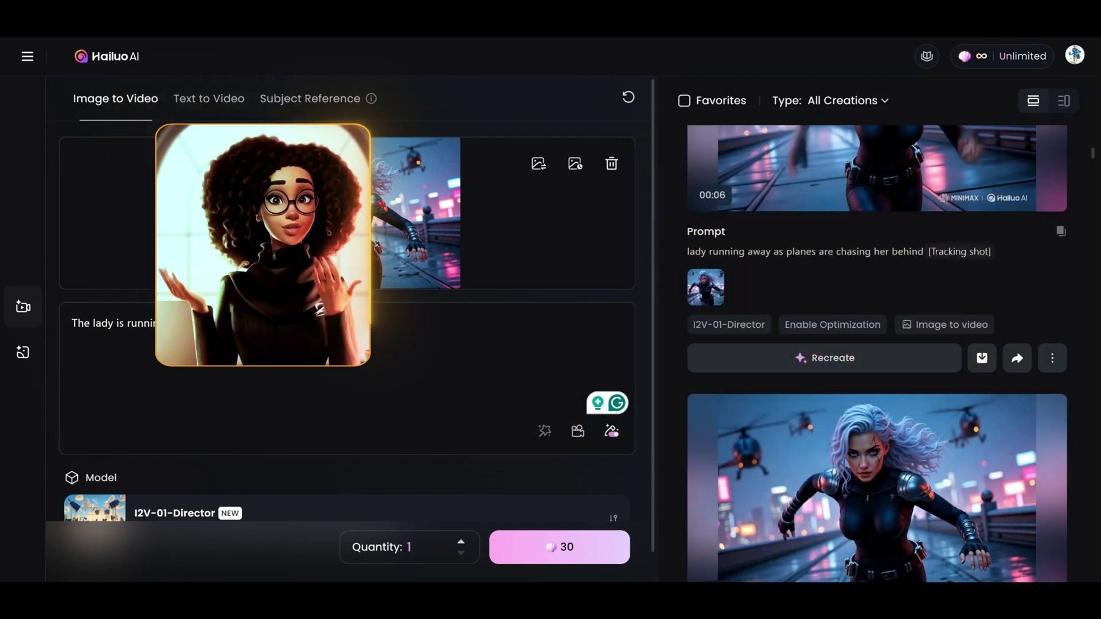
{"action": "left_click", "coordinate": [576, 433]}
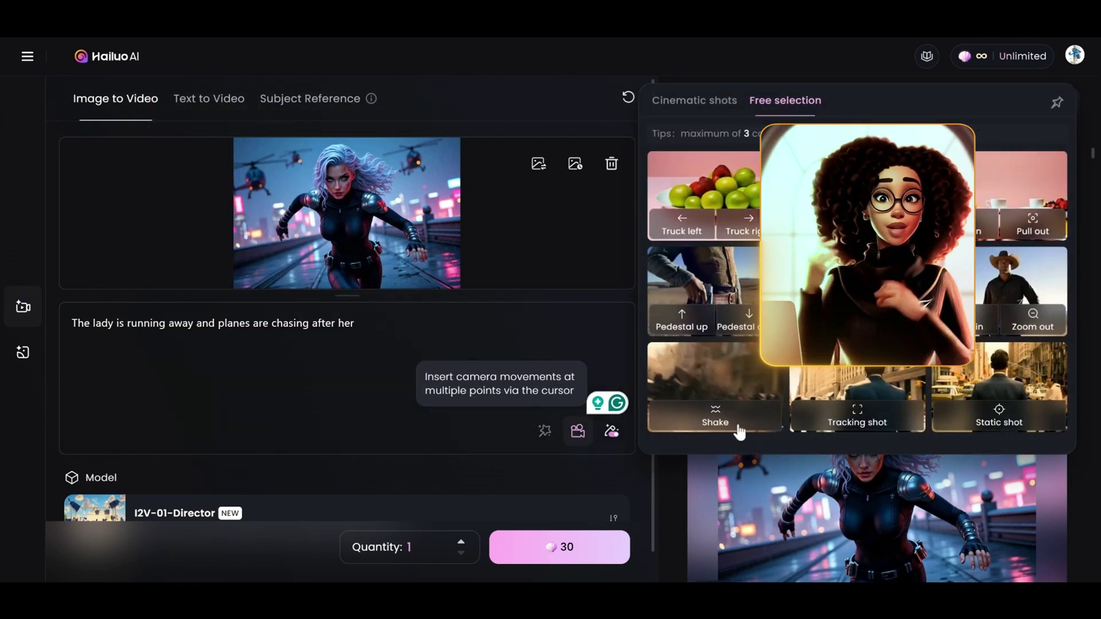
{"action": "left_click", "coordinate": [837, 399]}
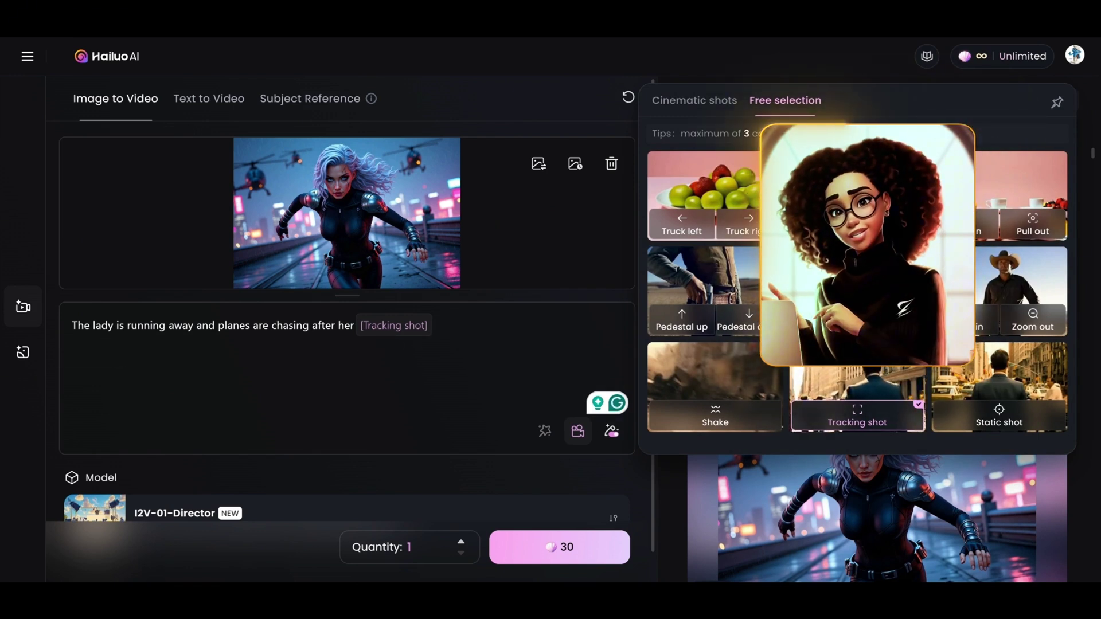
{"action": "scroll", "coordinate": [562, 316], "scroll_direction": "down", "scroll_amount": 1}
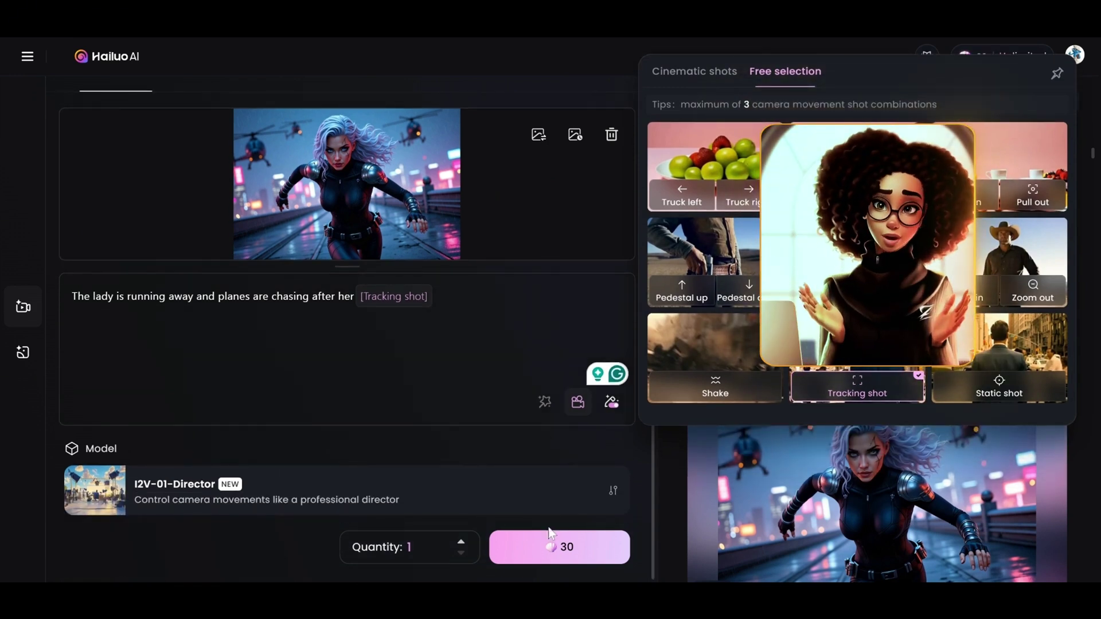
{"action": "left_click", "coordinate": [595, 561]}
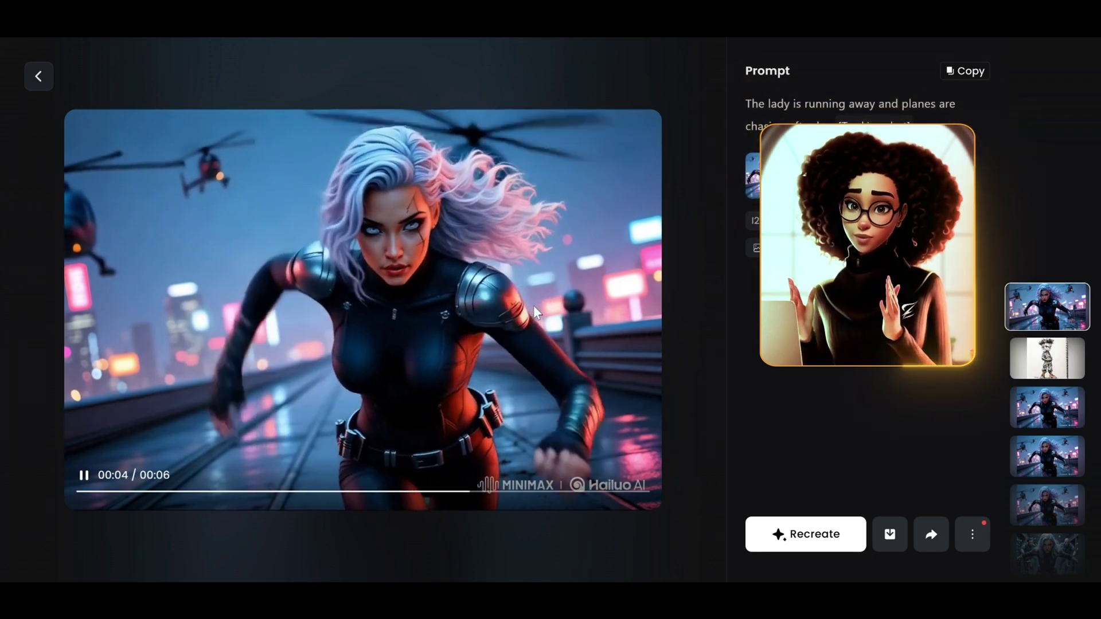
Move the [Tracking shot] tag to follow 'running away' and generate the clip.
{"action": "left_click", "coordinate": [39, 77]}
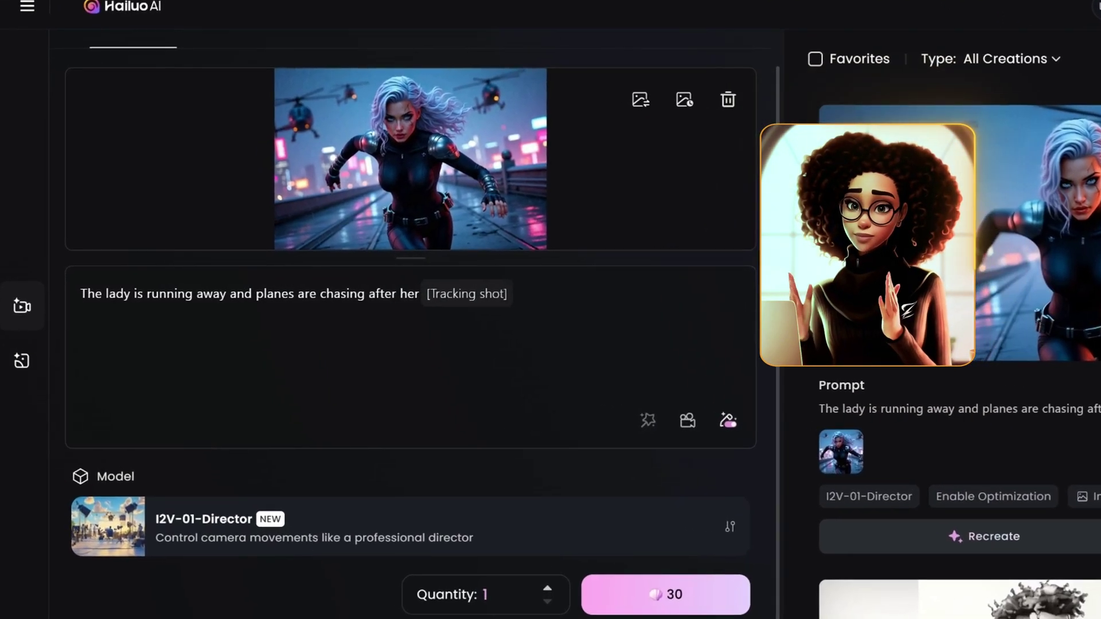
{"action": "left_click", "coordinate": [516, 309]}
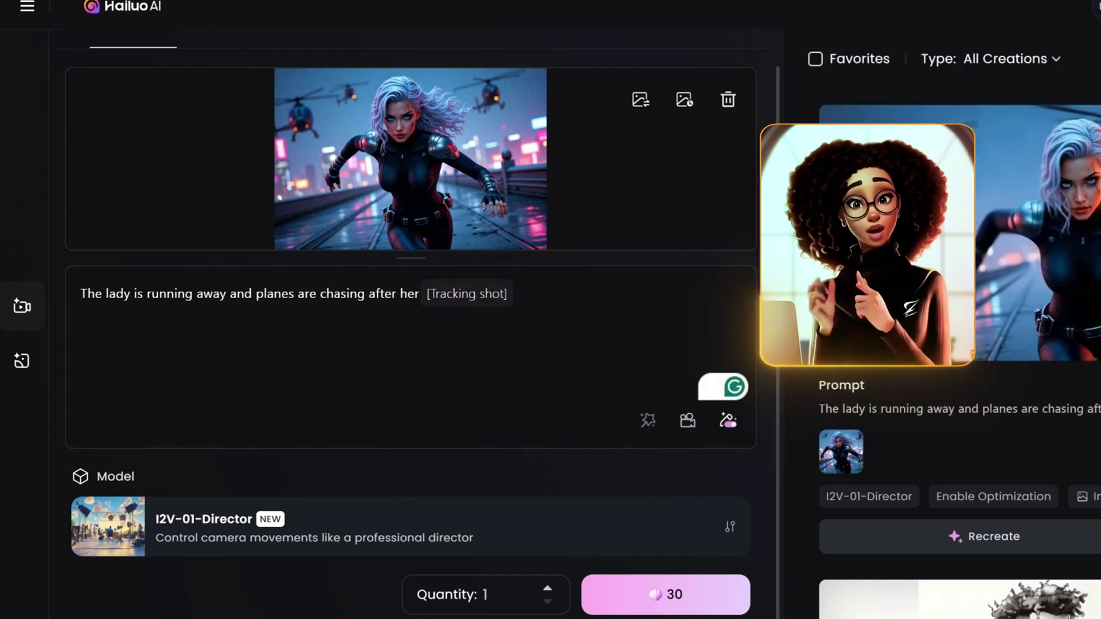
{"action": "key", "text": "BackSpace"}
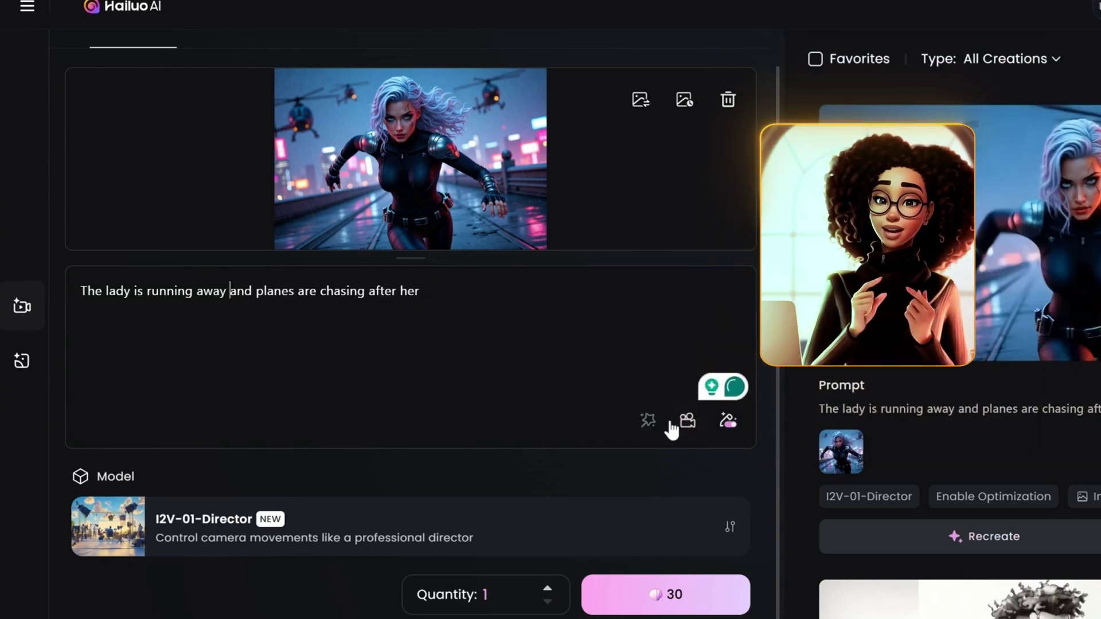
{"action": "left_click", "coordinate": [688, 421]}
{"action": "left_click", "coordinate": [1060, 414]}
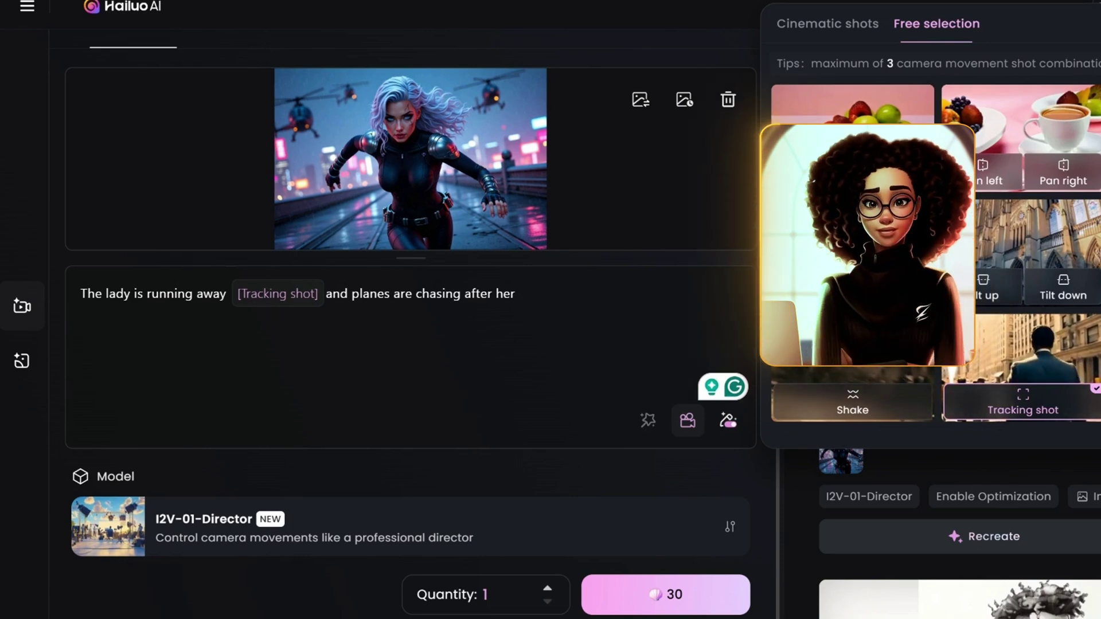
{"action": "left_click", "coordinate": [666, 596]}
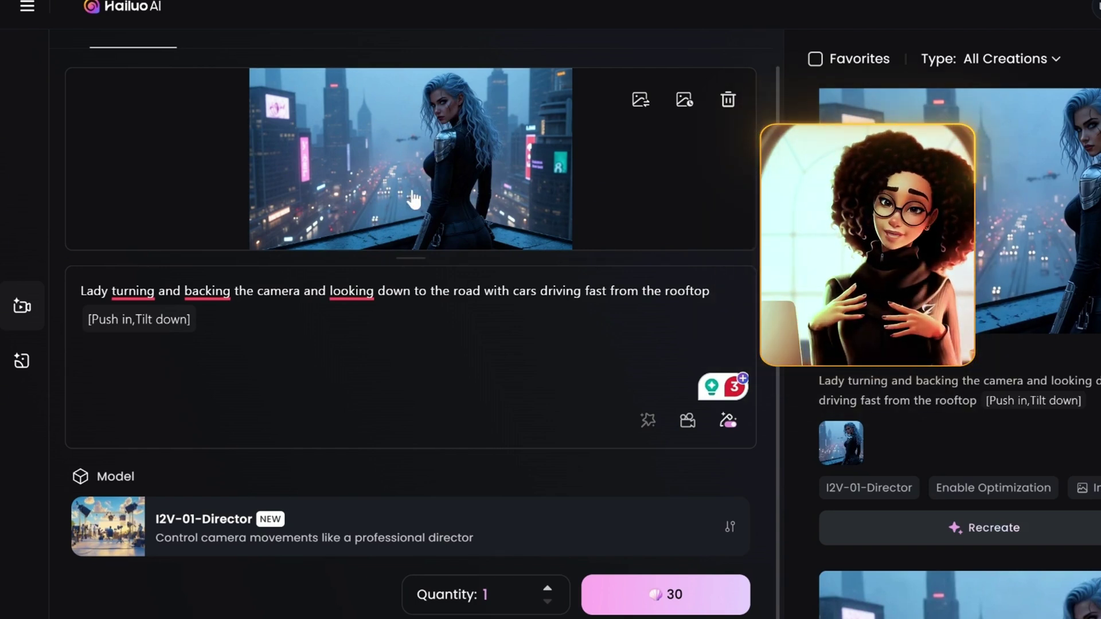
Start generating the rooftop [Push in,Tilt down] clip and check the creations list.
{"action": "mouse_move", "coordinate": [207, 291]}
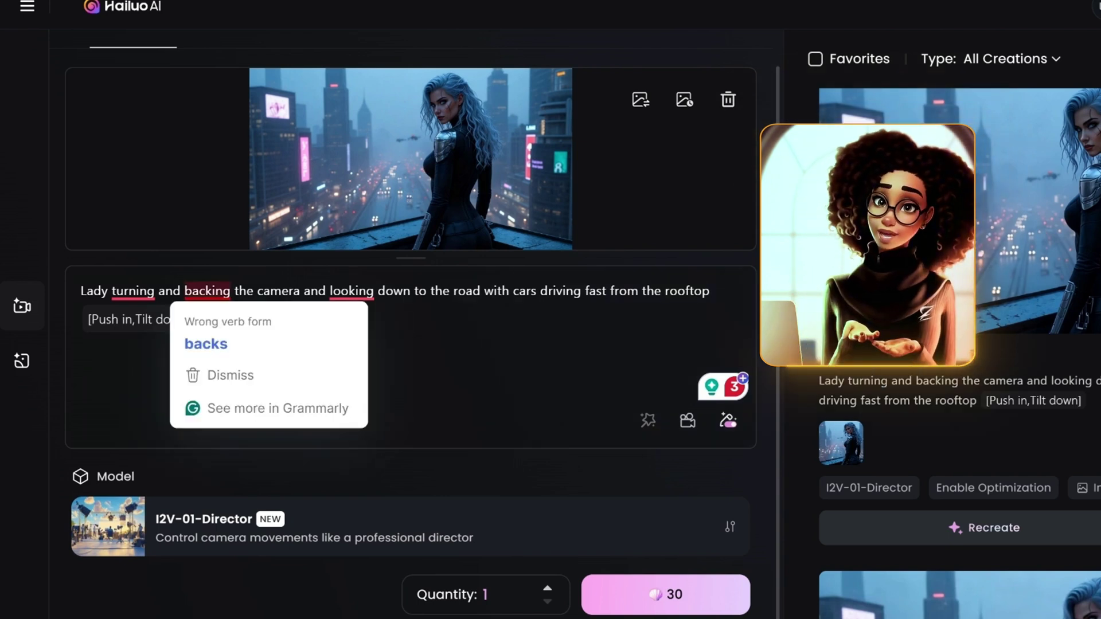
{"action": "mouse_move", "coordinate": [133, 291]}
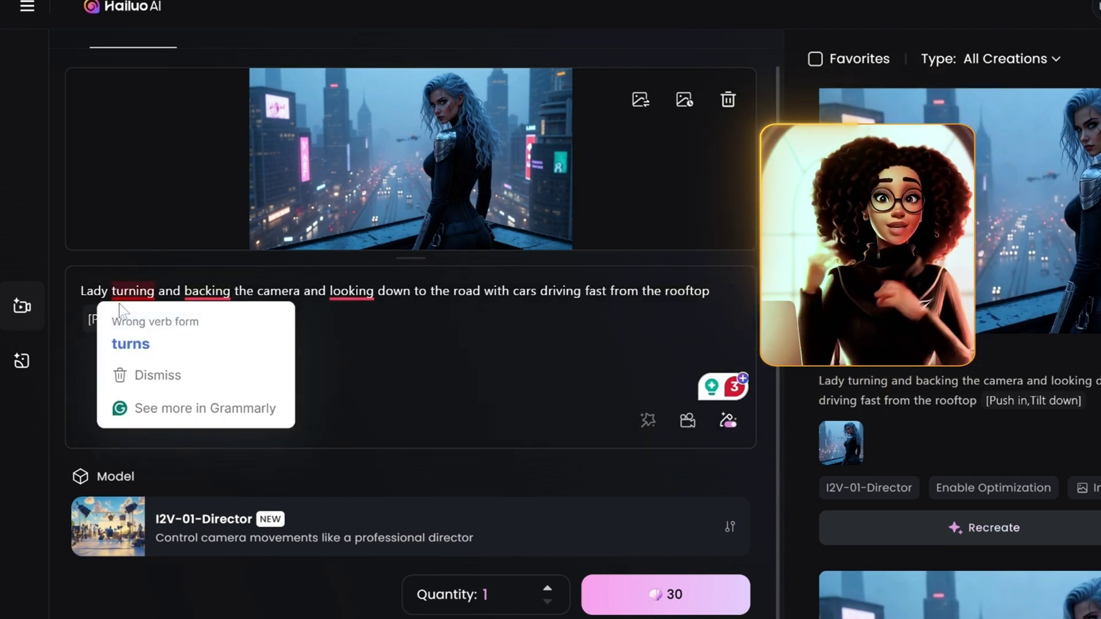
{"action": "mouse_move", "coordinate": [351, 291]}
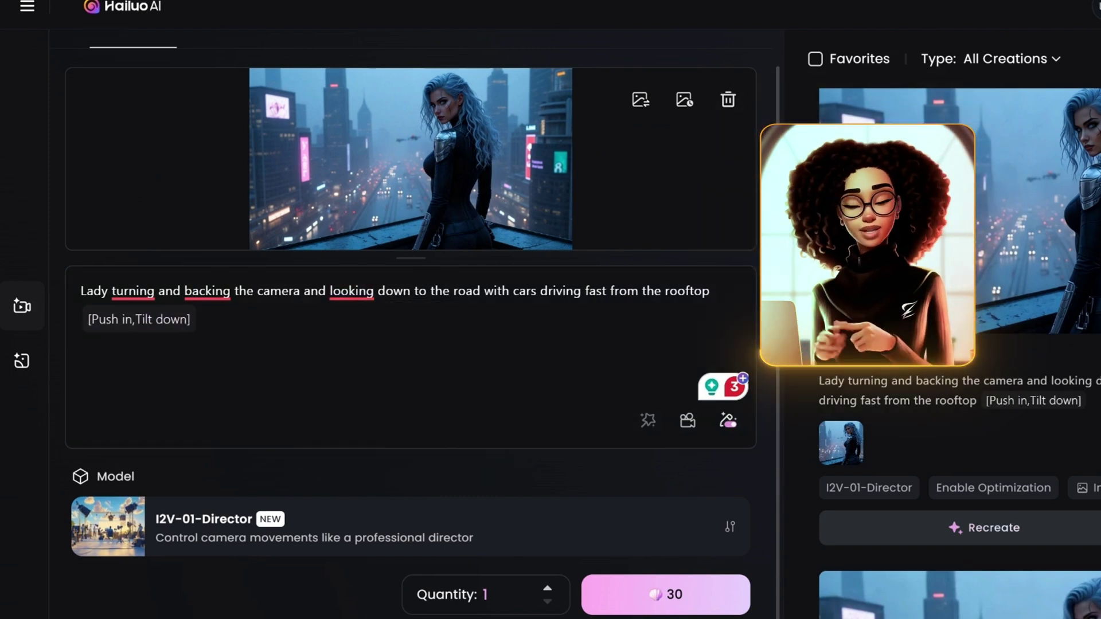
{"action": "left_click", "coordinate": [711, 604]}
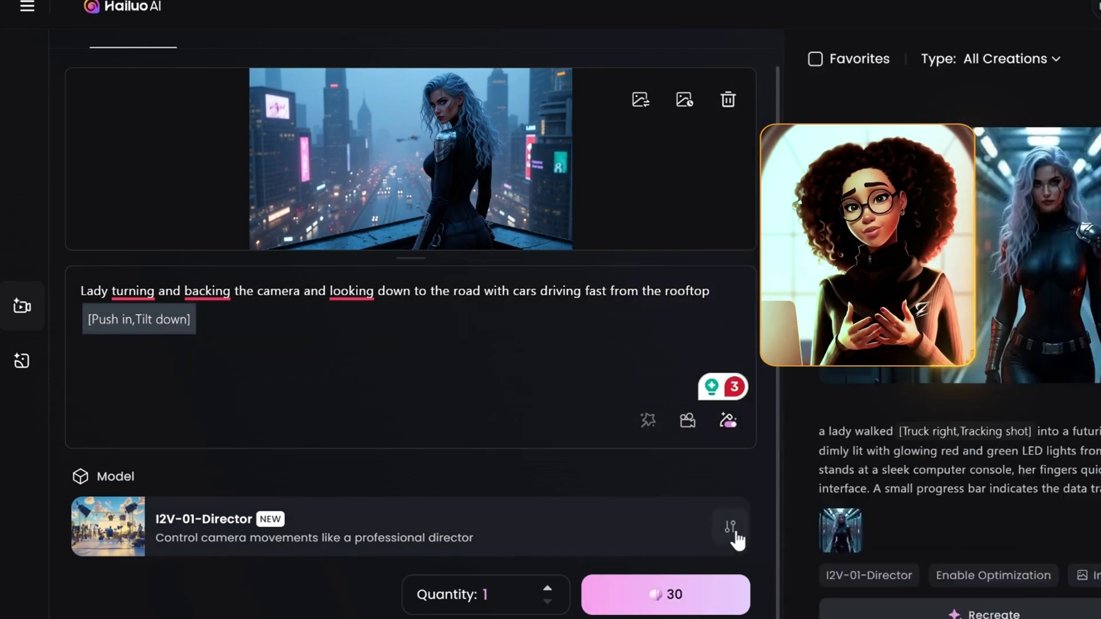
{"action": "scroll", "coordinate": [1083, 310], "scroll_direction": "down", "scroll_amount": 5}
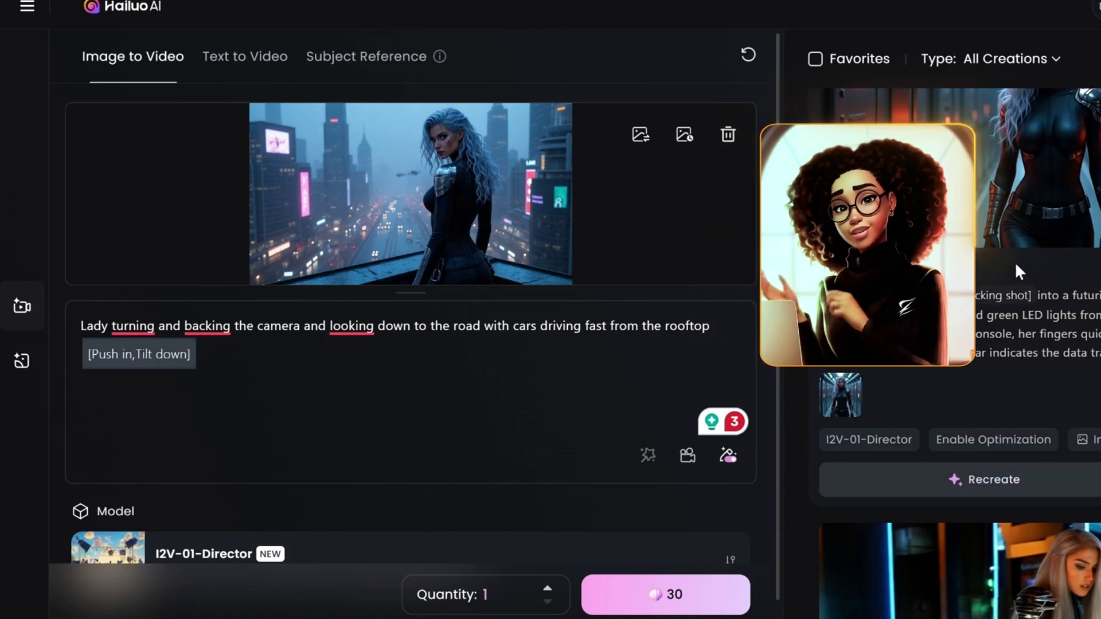
{"action": "scroll", "coordinate": [1019, 270], "scroll_direction": "up", "scroll_amount": 2}
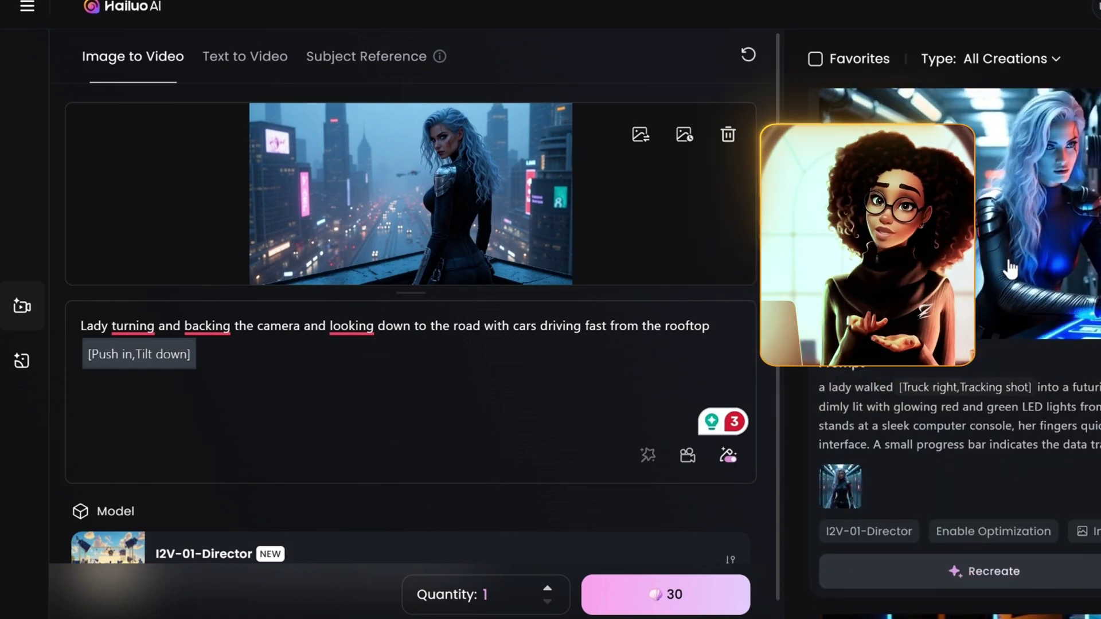
Recreate the server-room creation and delete its [Truck right,Tracking shot] camera tag.
{"action": "left_click", "coordinate": [994, 571]}
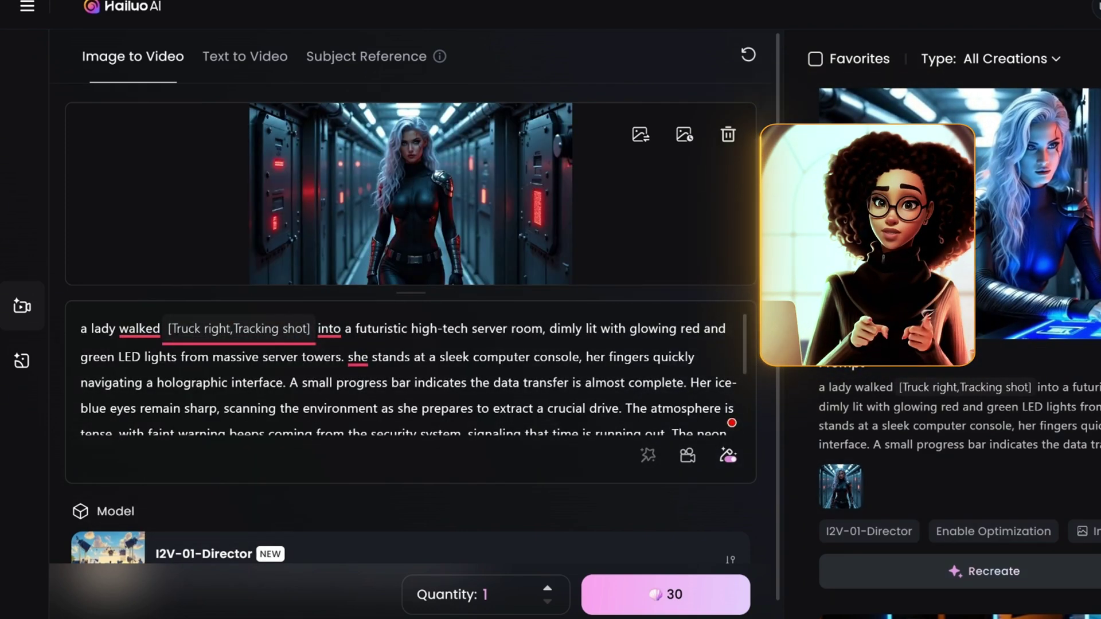
{"action": "scroll", "coordinate": [407, 379], "scroll_direction": "down", "scroll_amount": 3}
{"action": "scroll", "coordinate": [407, 379], "scroll_direction": "up", "scroll_amount": 3}
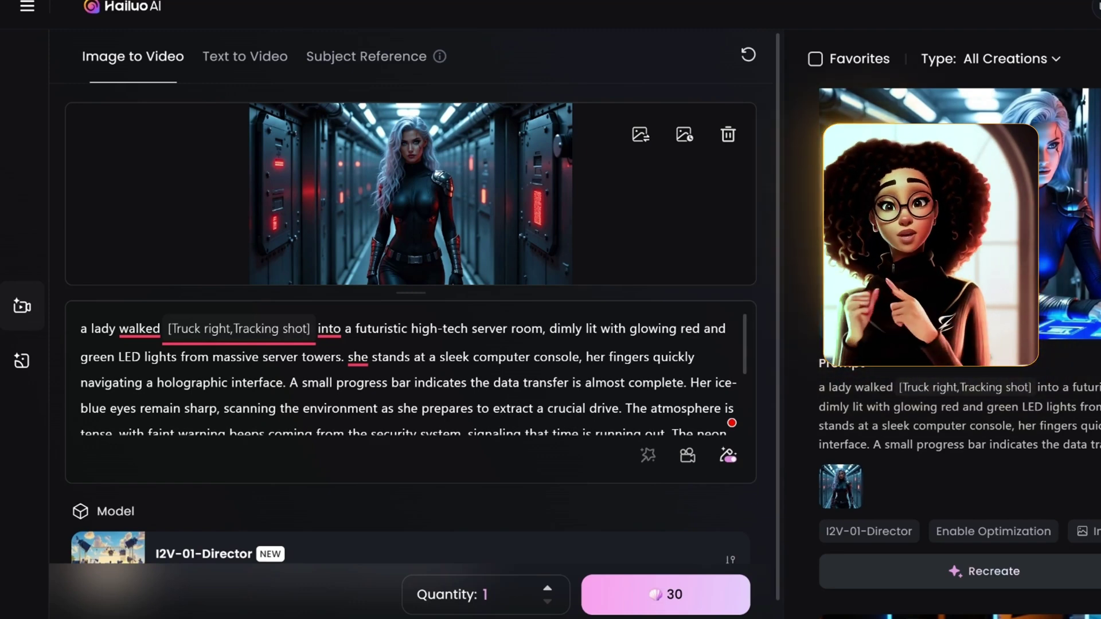
{"action": "left_click", "coordinate": [315, 337]}
{"action": "scroll", "coordinate": [407, 379], "scroll_direction": "down", "scroll_amount": 3}
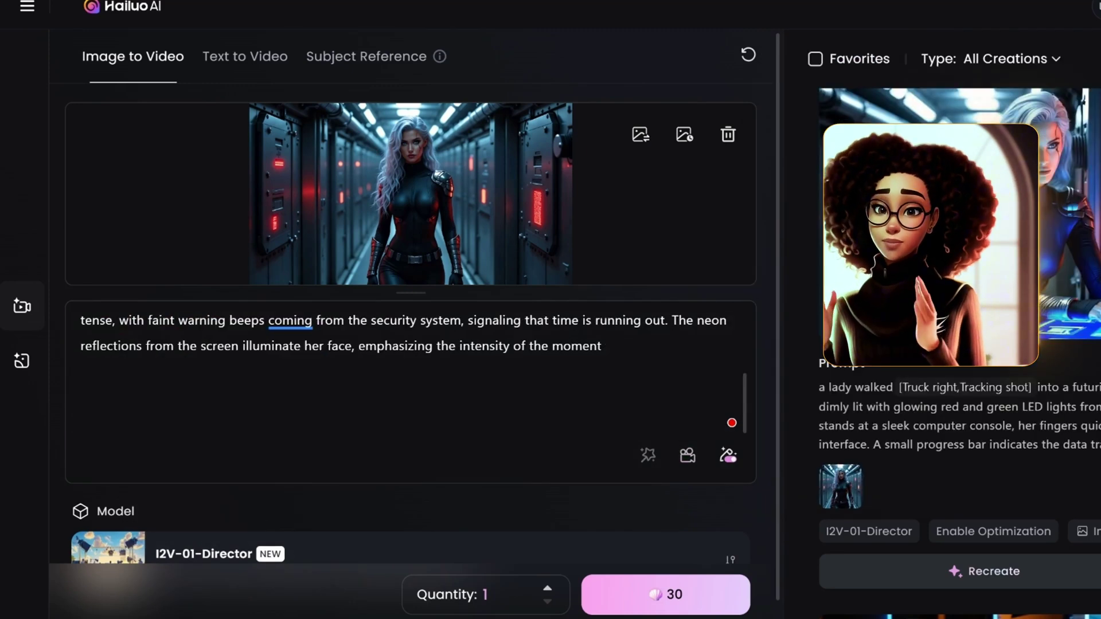
{"action": "scroll", "coordinate": [407, 379], "scroll_direction": "up", "scroll_amount": 3}
{"action": "key", "text": "BackSpace"}
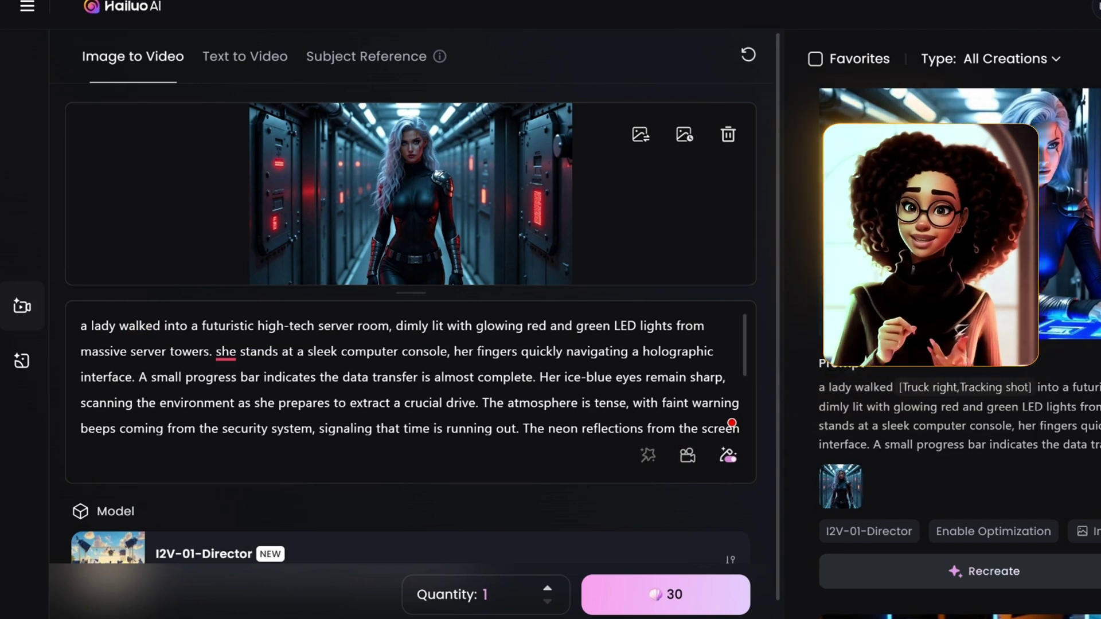
Tag the server-room prompt with Right walking and generate it.
{"action": "left_click", "coordinate": [687, 460]}
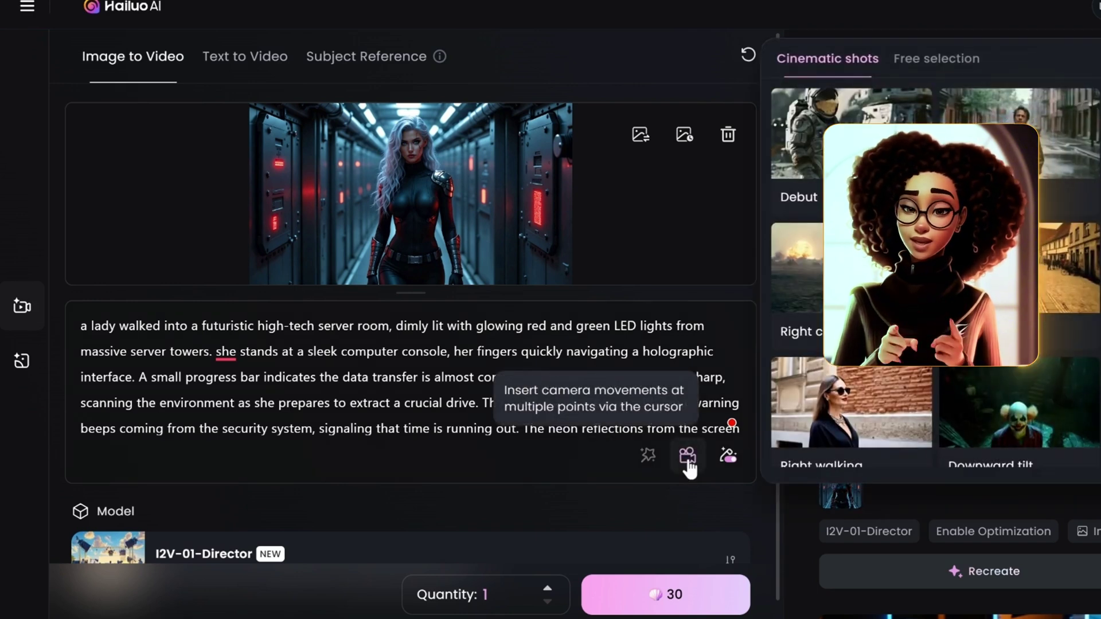
{"action": "scroll", "coordinate": [944, 418], "scroll_direction": "down", "scroll_amount": 3}
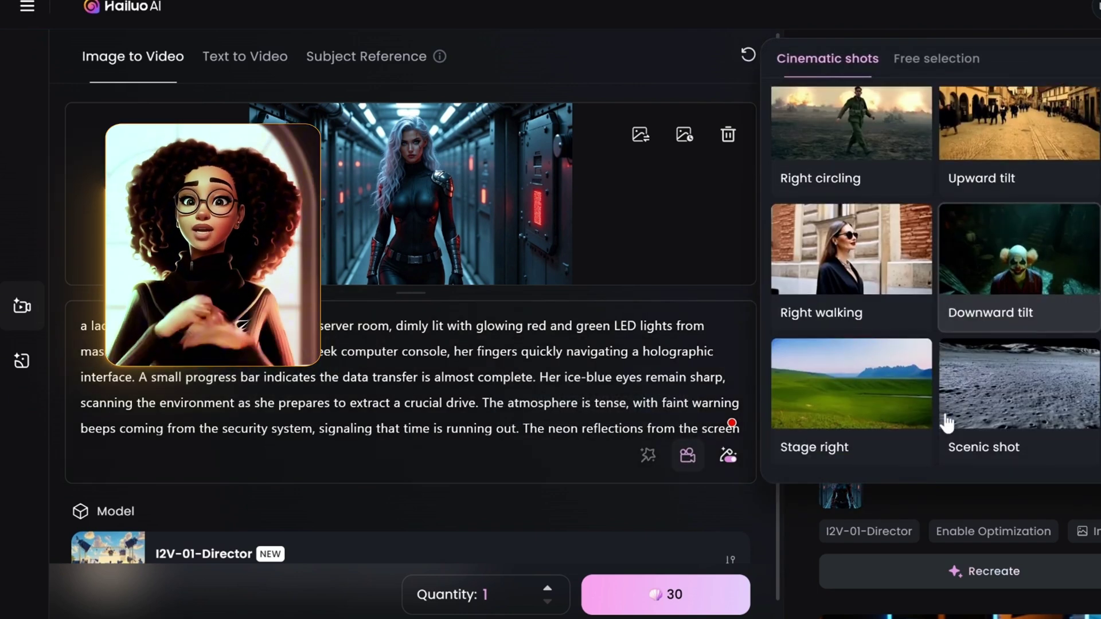
{"action": "left_click", "coordinate": [857, 244]}
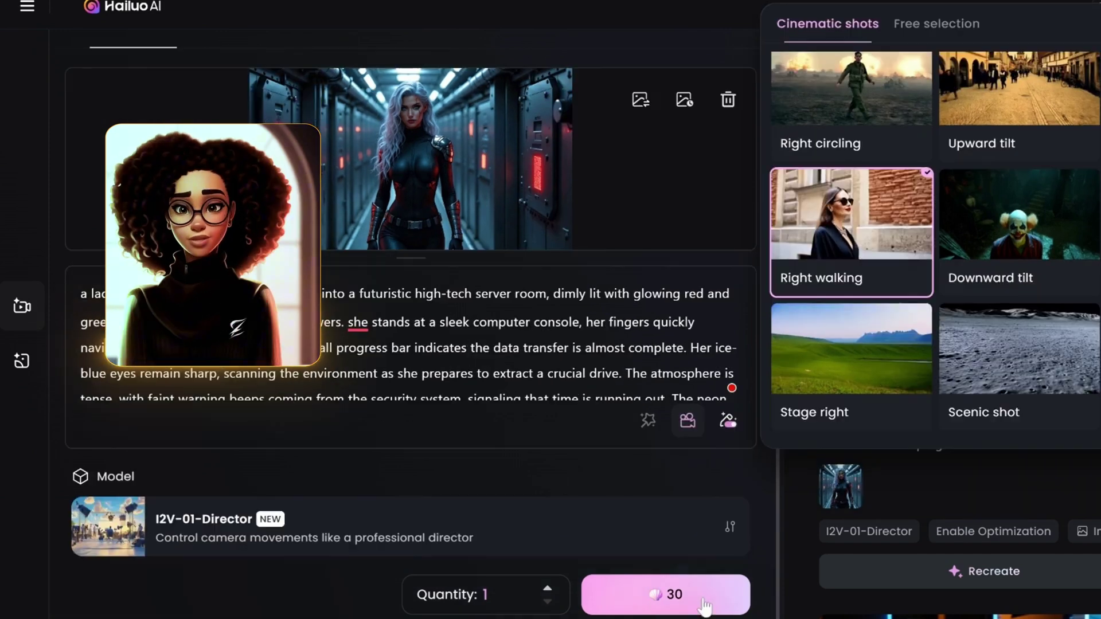
{"action": "left_click", "coordinate": [689, 603]}
Find the running-away clip among the creations and open it to watch.
{"action": "scroll", "coordinate": [1031, 163], "scroll_direction": "down", "scroll_amount": 3}
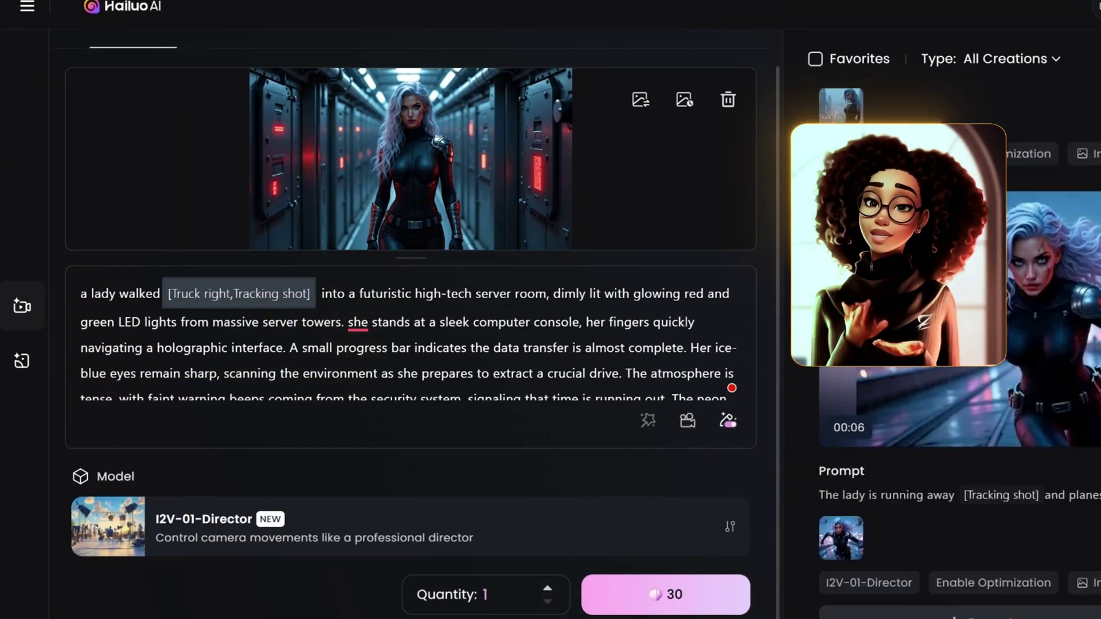
{"action": "scroll", "coordinate": [1031, 163], "scroll_direction": "down", "scroll_amount": 10}
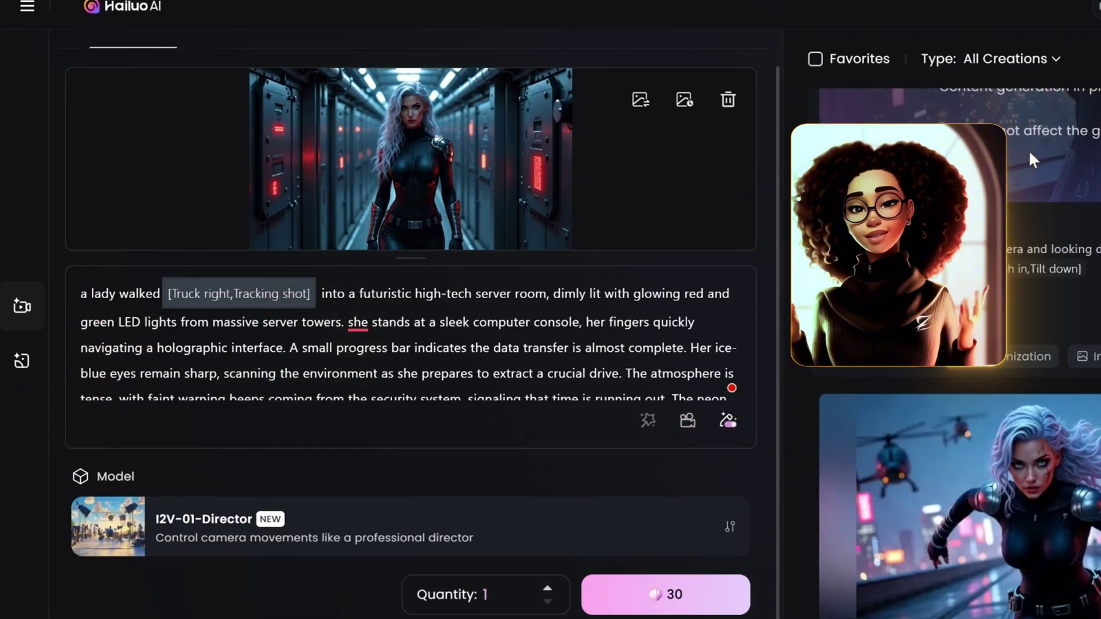
{"action": "left_click", "coordinate": [1066, 195]}
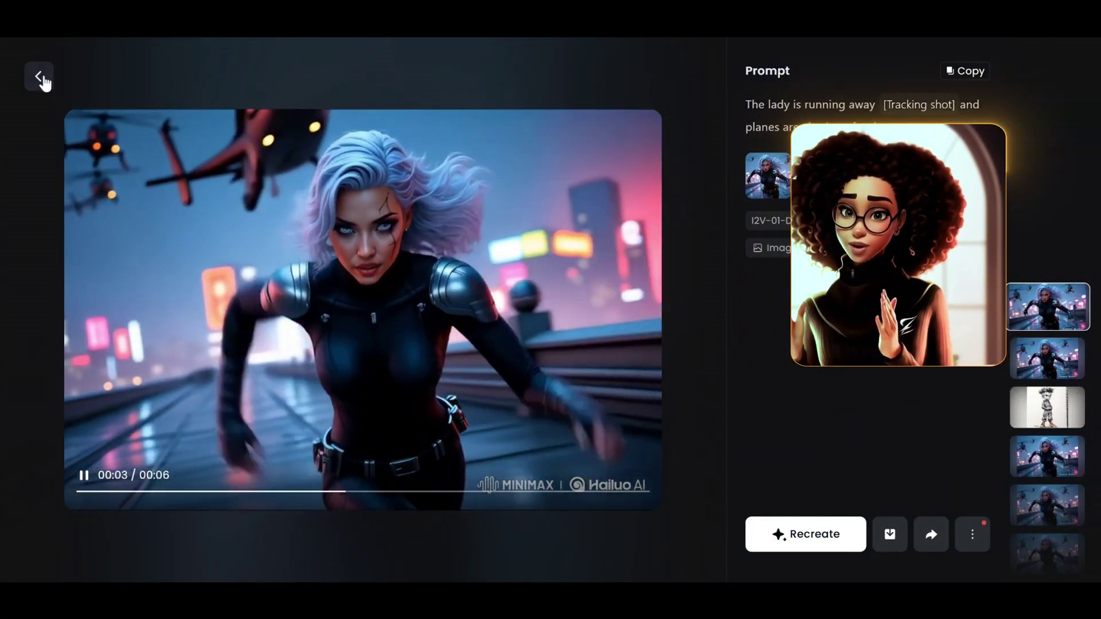
Exit the running-away clip's player back to the creation page.
{"action": "left_click", "coordinate": [39, 77]}
{"action": "scroll", "coordinate": [782, 386], "scroll_direction": "down", "scroll_amount": 3}
Generate the Tokoyo skyline text-to-video clip with Right circling, then open the rooftop clip.
{"action": "scroll", "coordinate": [218, 274], "scroll_direction": "up", "scroll_amount": 1}
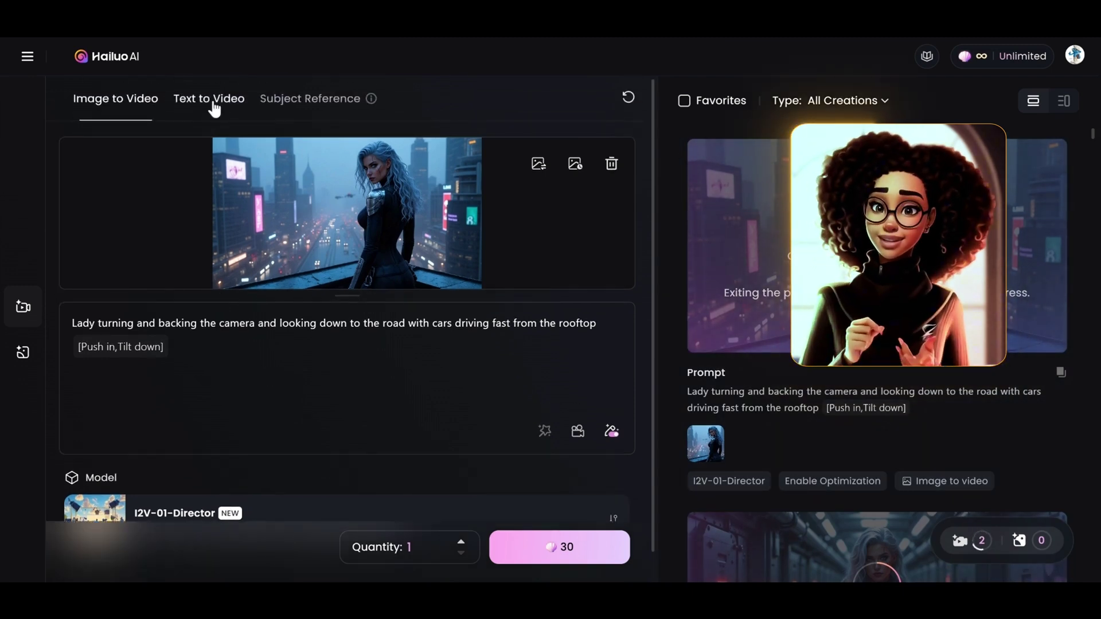
{"action": "left_click", "coordinate": [214, 105]}
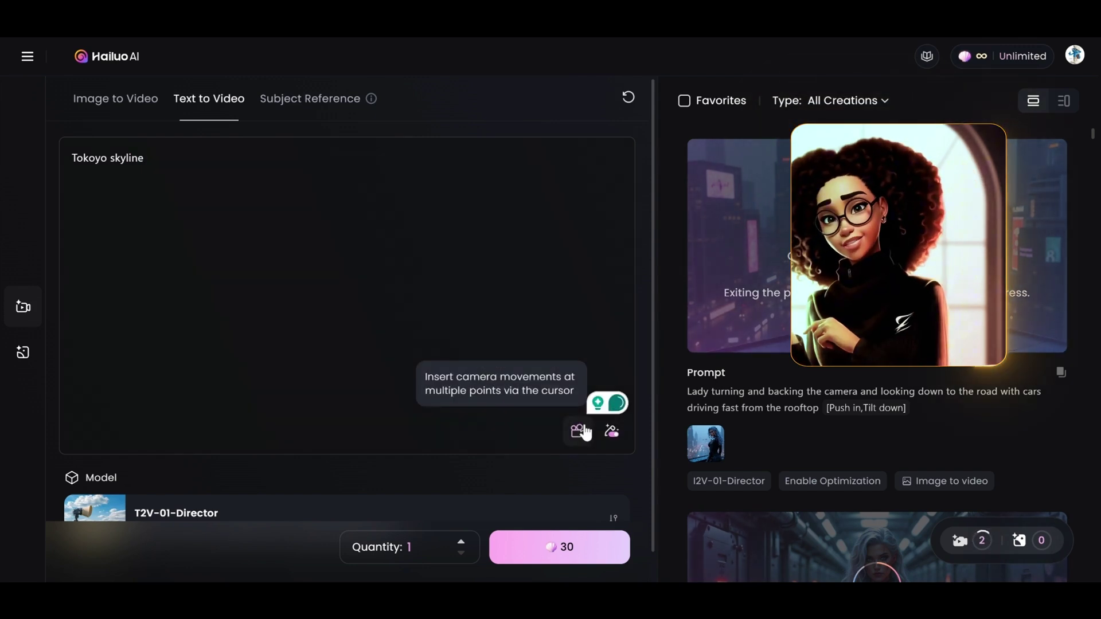
{"action": "left_click", "coordinate": [580, 431]}
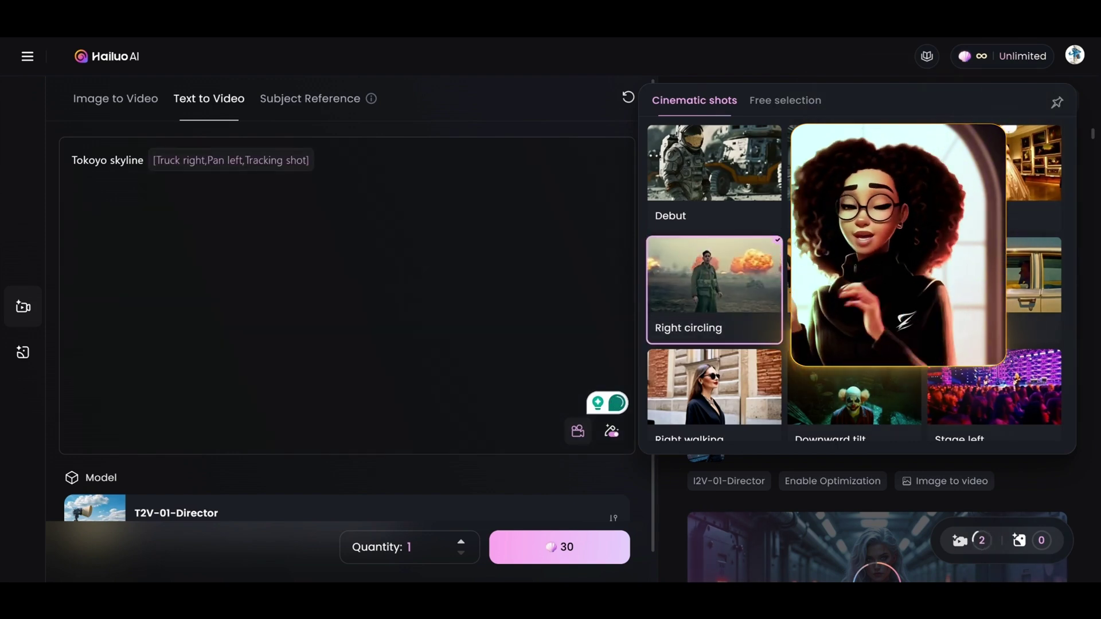
{"action": "scroll", "coordinate": [344, 287], "scroll_direction": "down", "scroll_amount": 1}
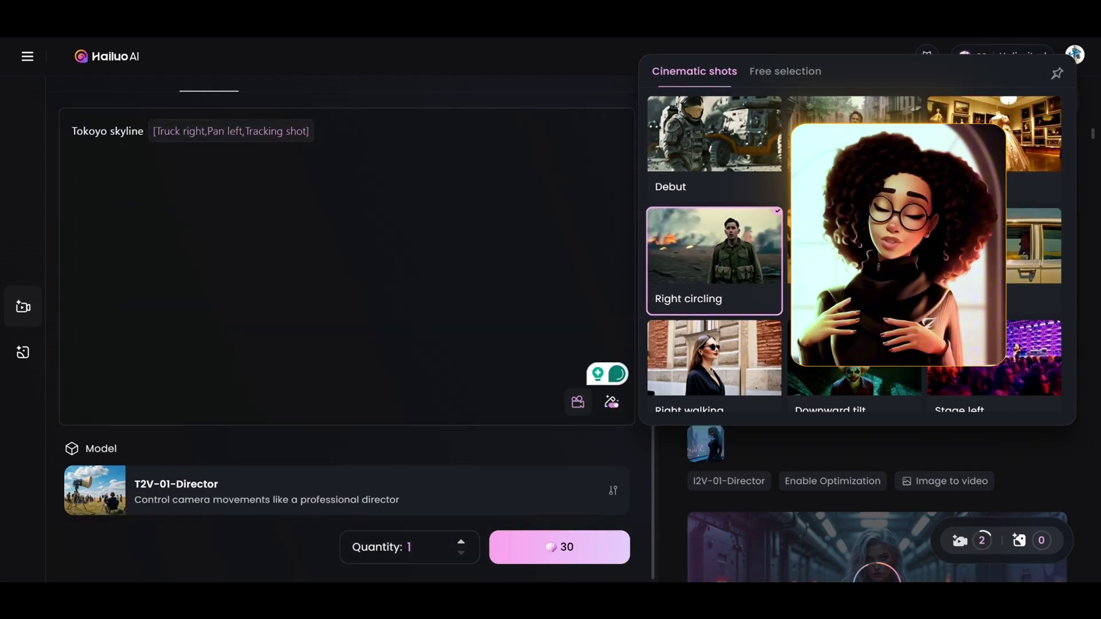
{"action": "left_click", "coordinate": [559, 547]}
{"action": "left_click", "coordinate": [757, 315]}
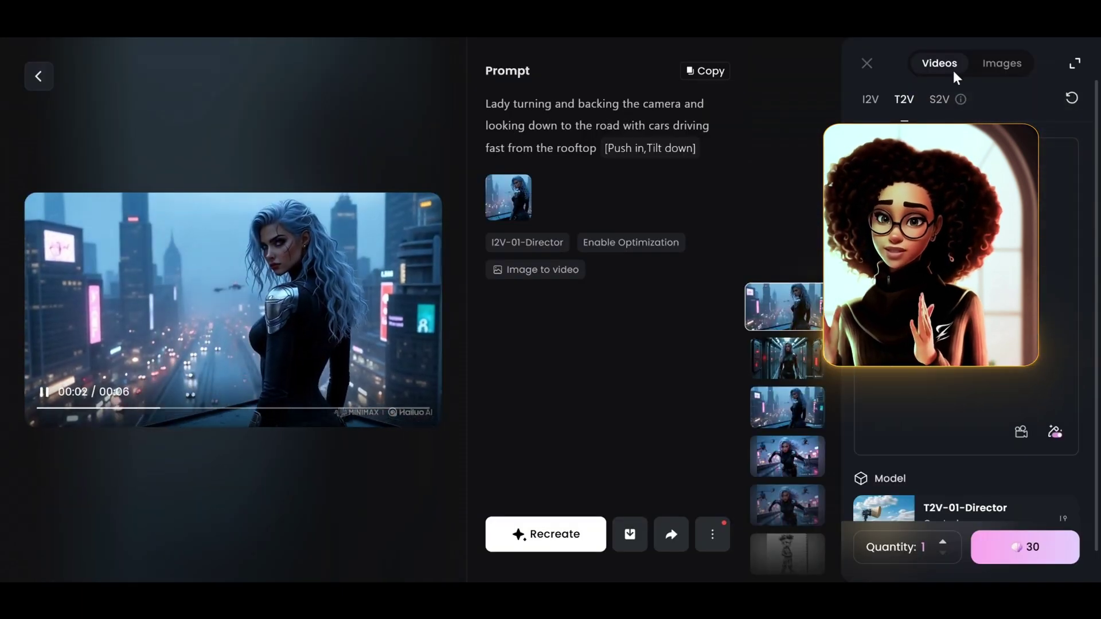
Close the Videos/Images panel, view the finished Tokoyo skyline clip, and leave the player.
{"action": "left_click", "coordinate": [867, 64]}
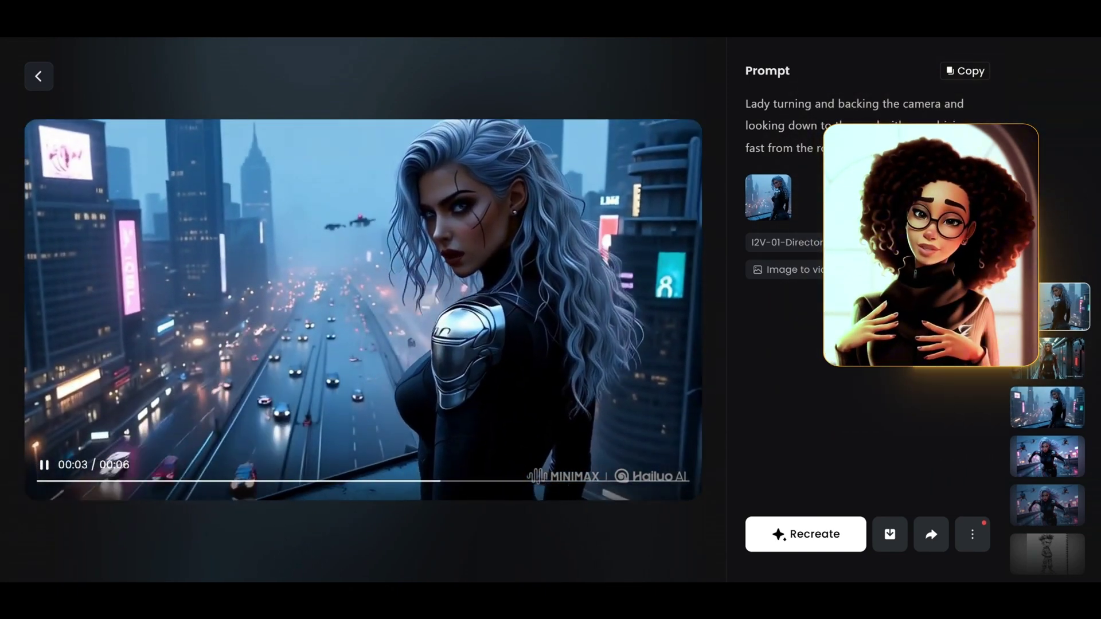
{"action": "scroll", "coordinate": [545, 249], "scroll_direction": "up", "scroll_amount": 1}
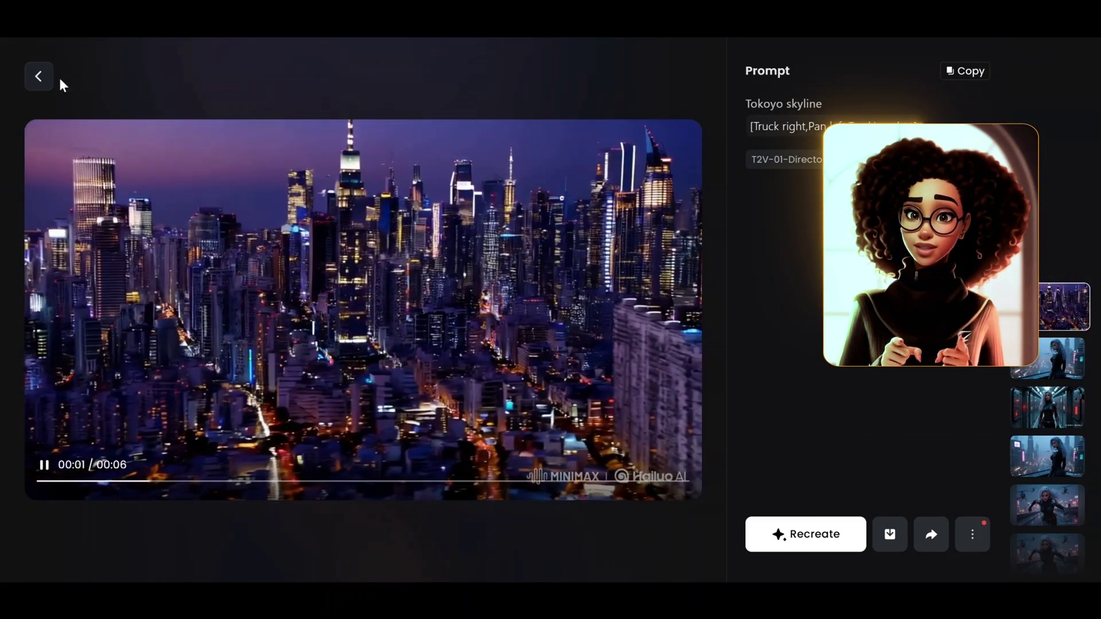
{"action": "left_click", "coordinate": [45, 80]}
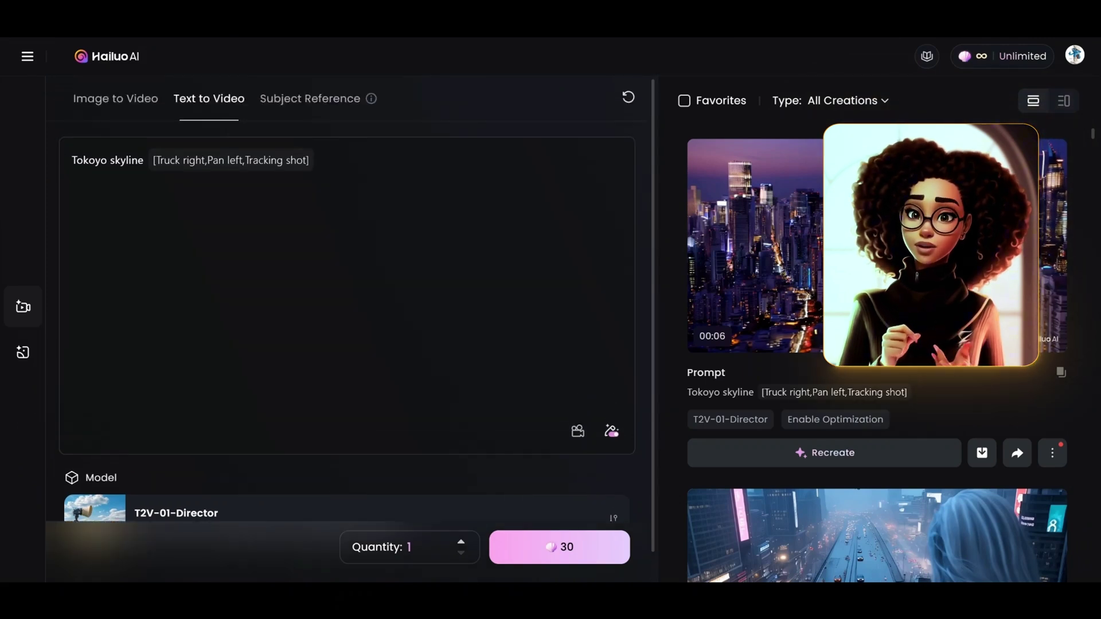
In Subject Reference, swap in the server-room heroine and generate 'The lady is dancing'.
{"action": "left_click", "coordinate": [312, 110]}
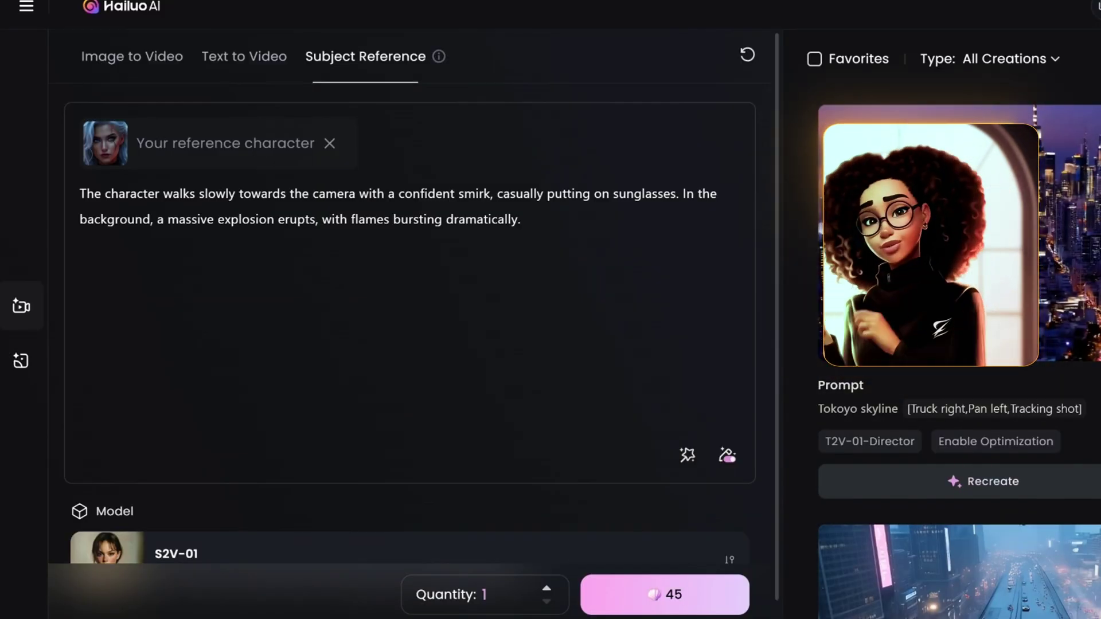
{"action": "left_click", "coordinate": [329, 143]}
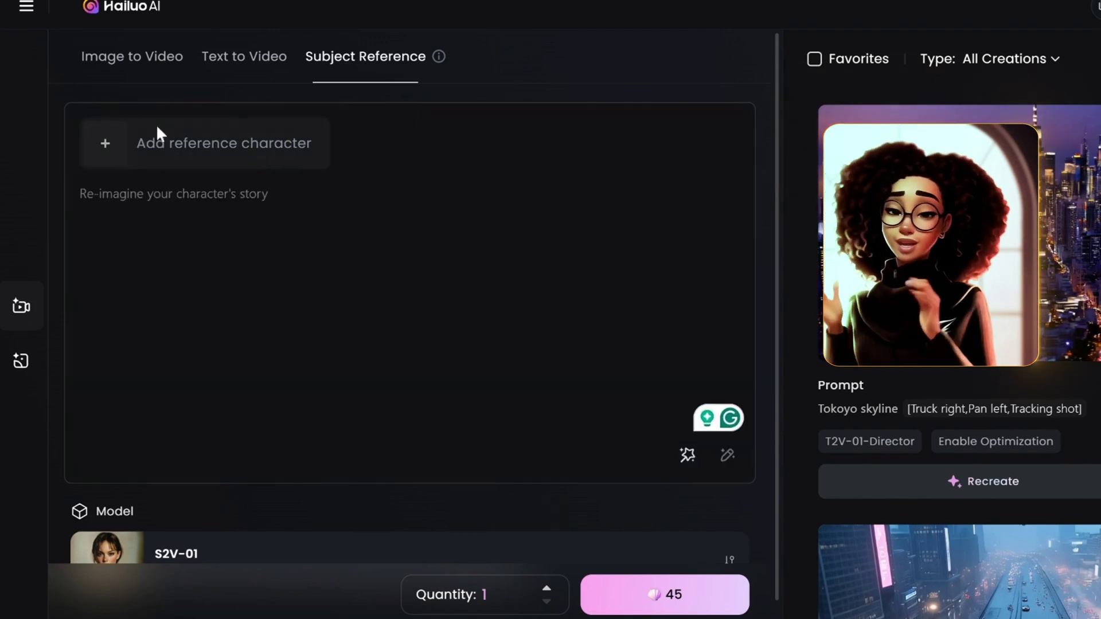
{"action": "left_click", "coordinate": [167, 165]}
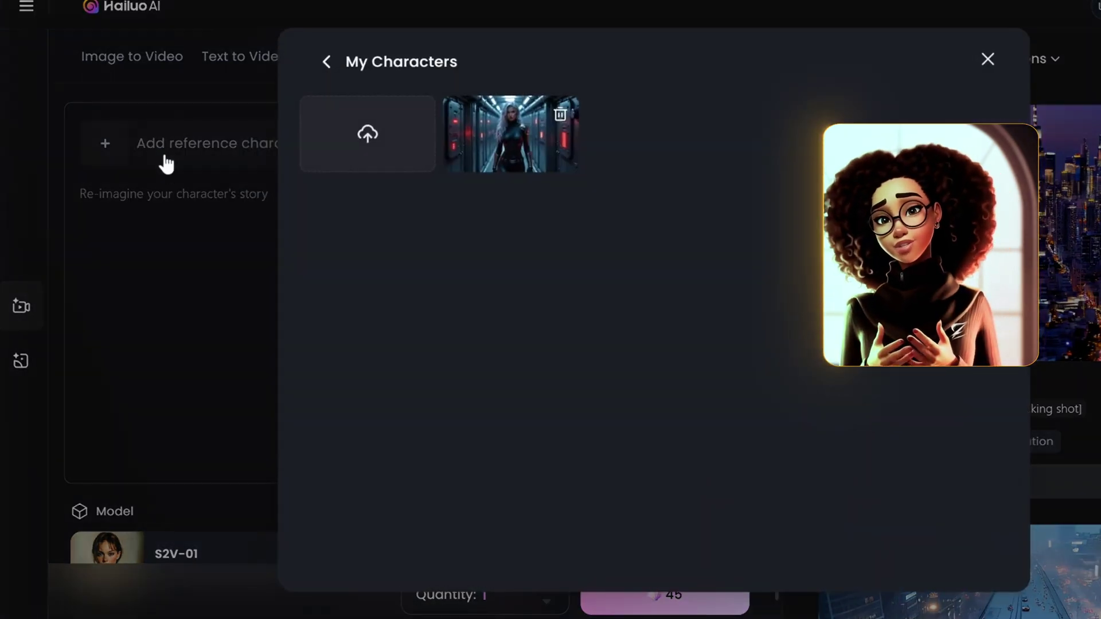
{"action": "left_click", "coordinate": [509, 138]}
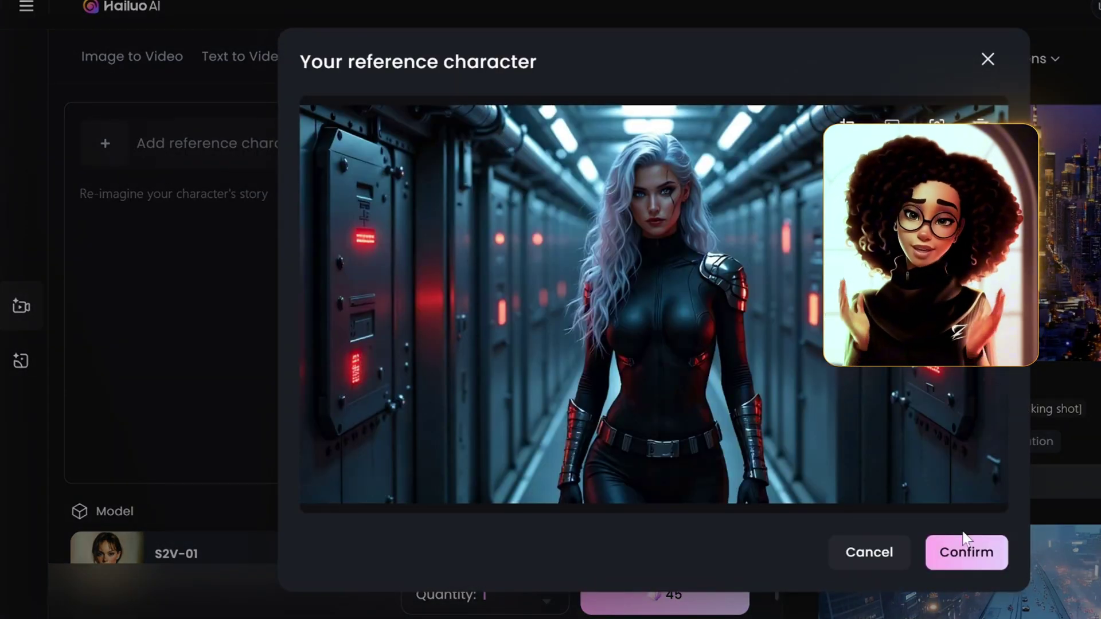
{"action": "left_click", "coordinate": [966, 553]}
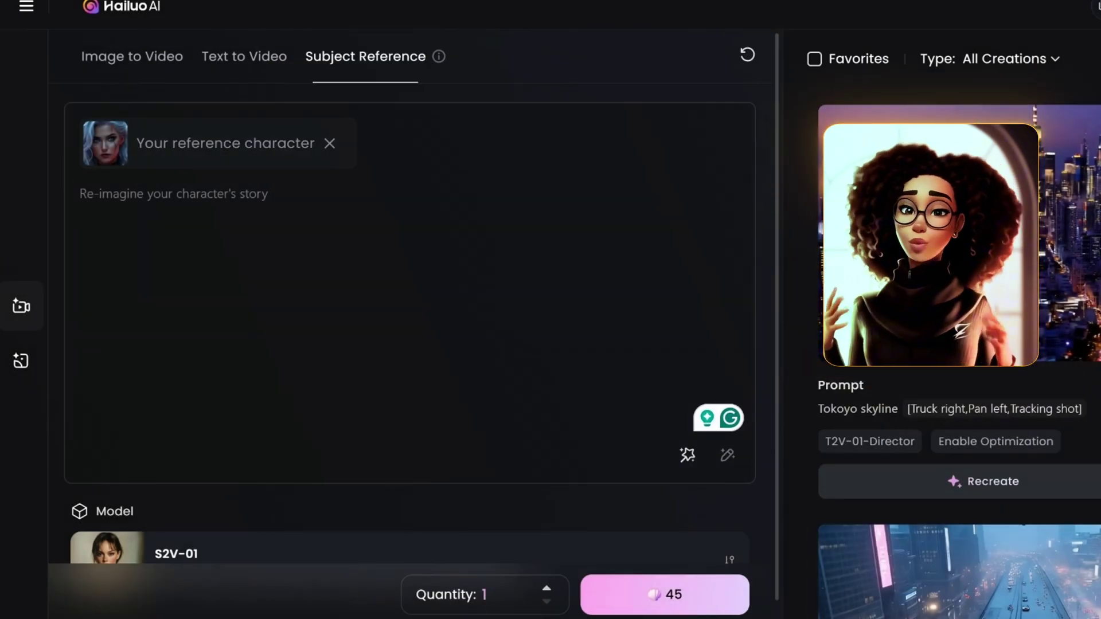
{"action": "type", "text": "The lady is dancing"}
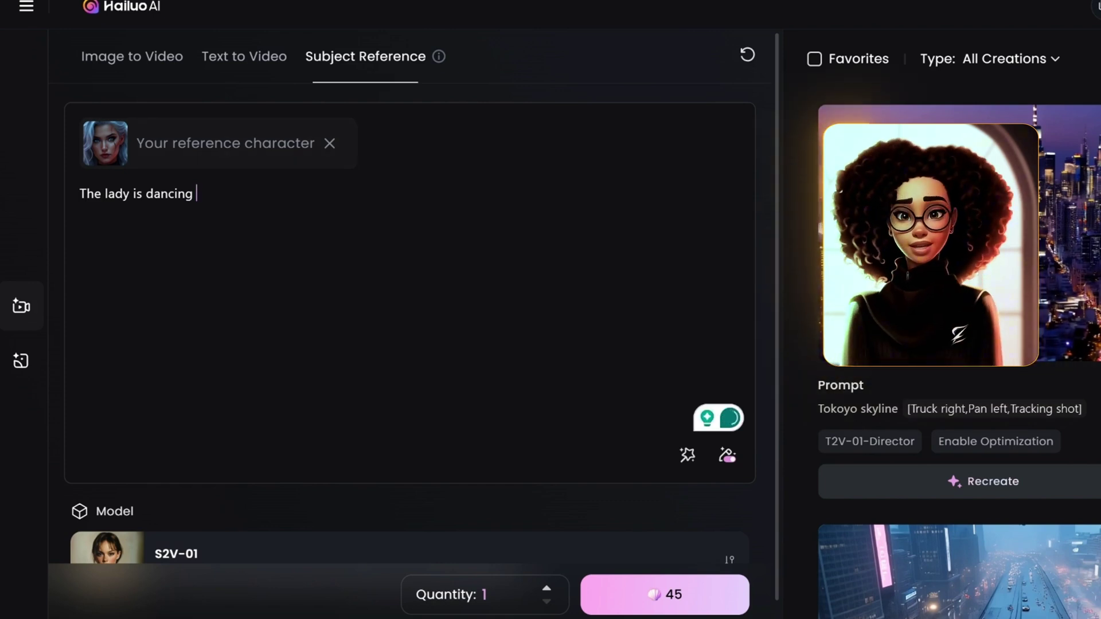
{"action": "left_click", "coordinate": [701, 606]}
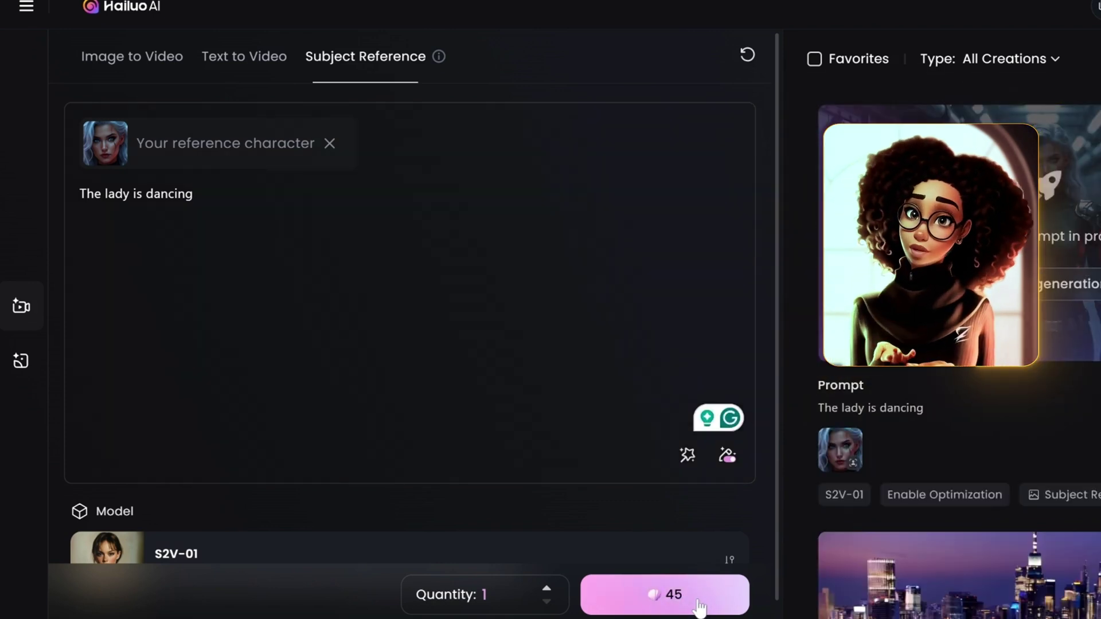
Apply the Undercover Operation effect, replacing the current prompt with the effect's prompt.
{"action": "left_click", "coordinate": [689, 457]}
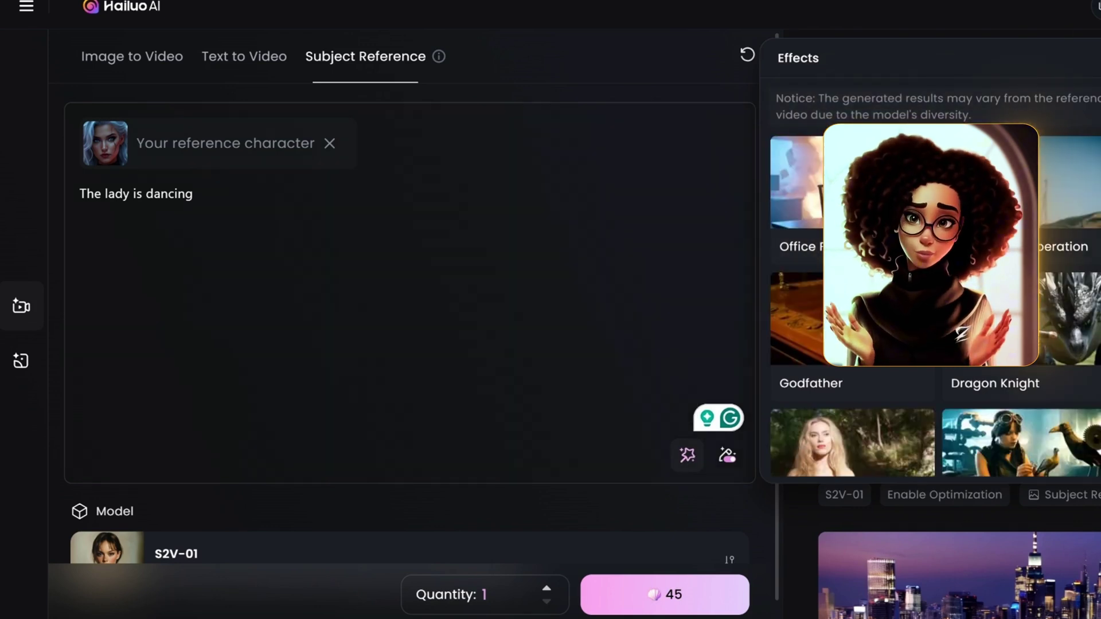
{"action": "scroll", "coordinate": [990, 400], "scroll_direction": "down", "scroll_amount": 3}
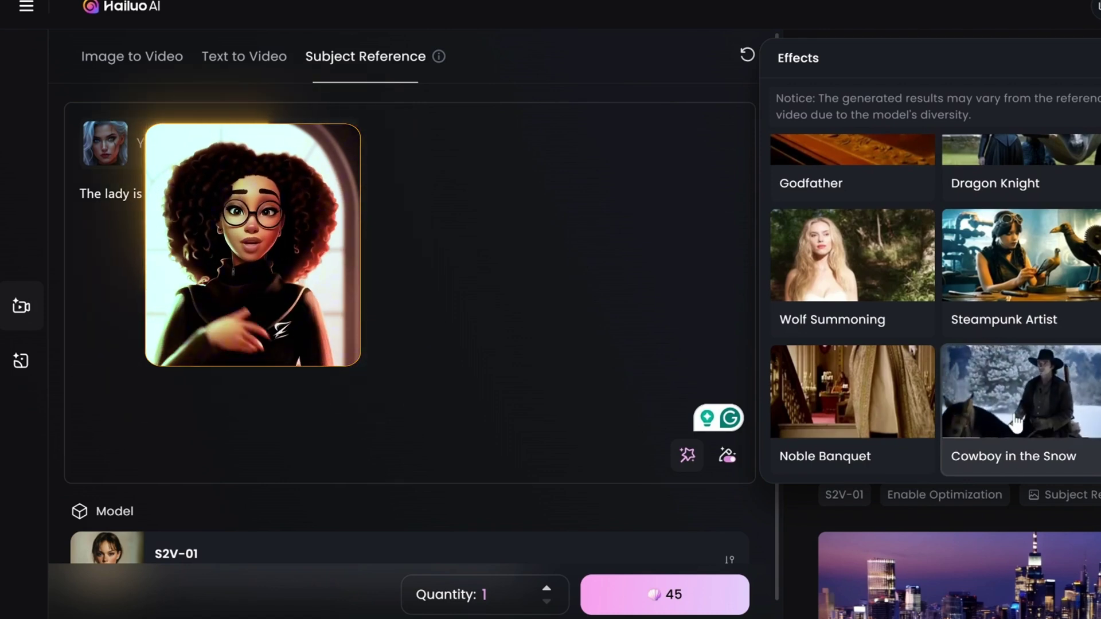
{"action": "scroll", "coordinate": [842, 396], "scroll_direction": "up", "scroll_amount": 3}
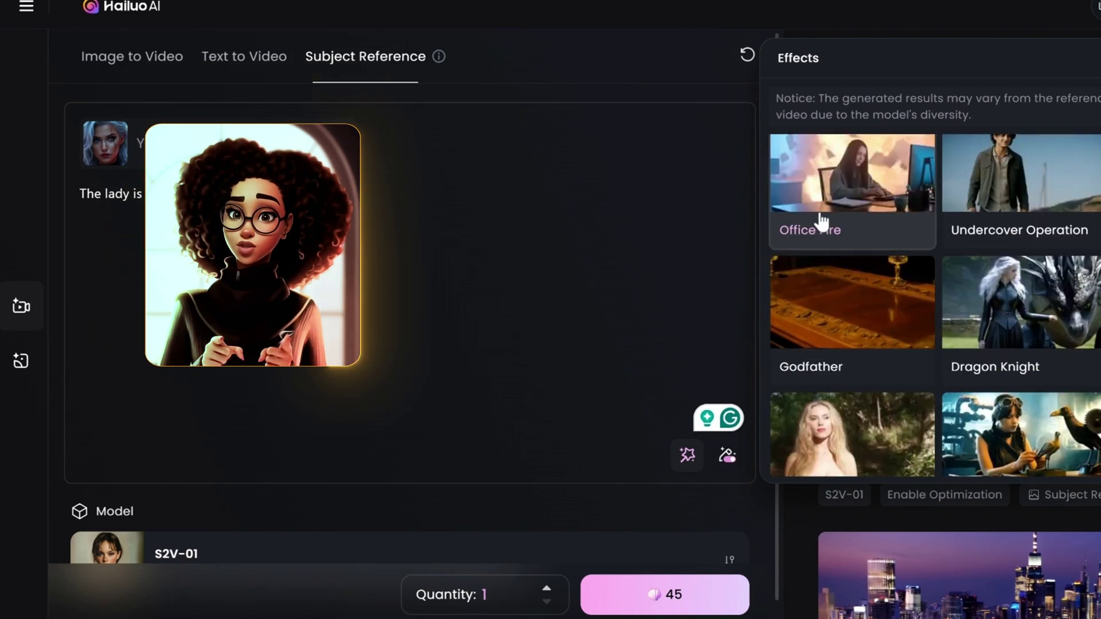
{"action": "scroll", "coordinate": [975, 229], "scroll_direction": "up", "scroll_amount": 1}
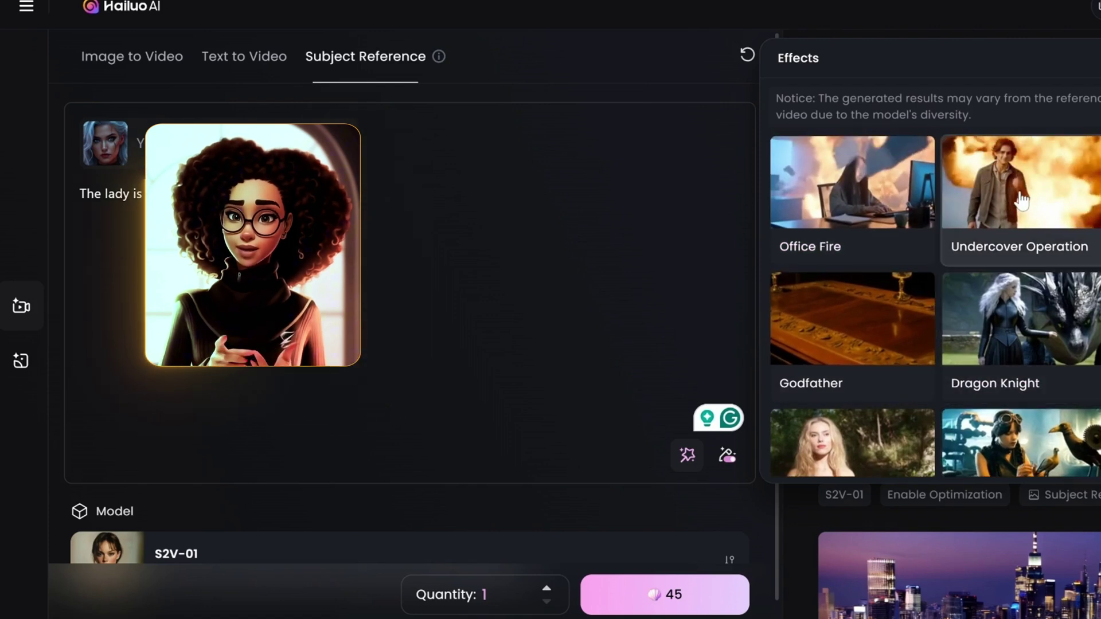
{"action": "left_click", "coordinate": [1022, 197]}
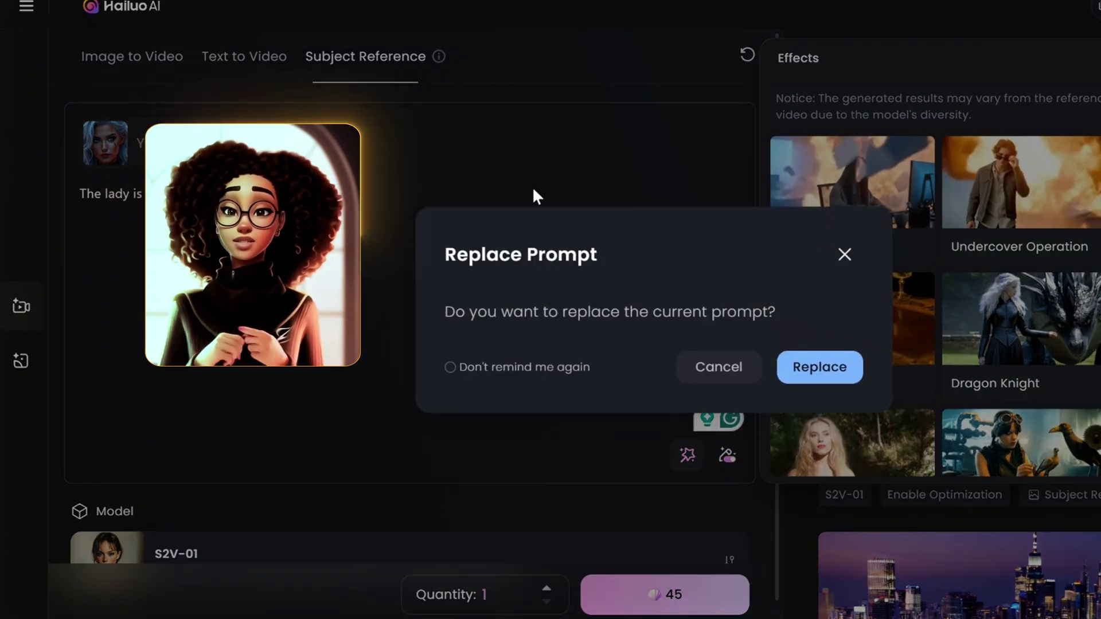
{"action": "left_click", "coordinate": [842, 369]}
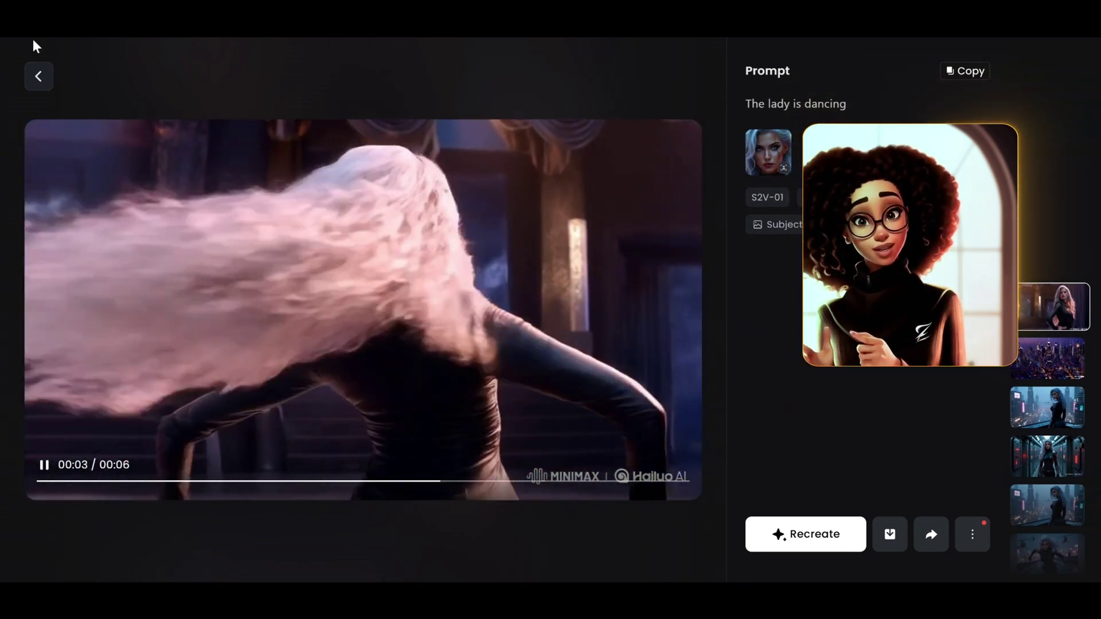
Watch the explosion clip, then return to the creation page.
{"action": "left_click", "coordinate": [38, 75]}
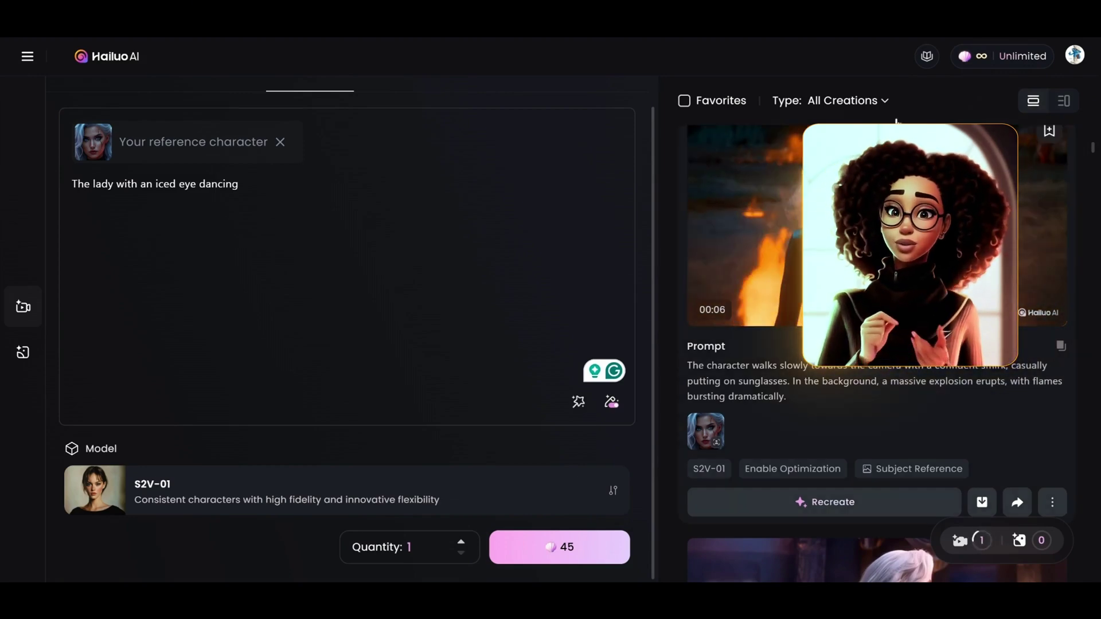
{"action": "left_click", "coordinate": [745, 225]}
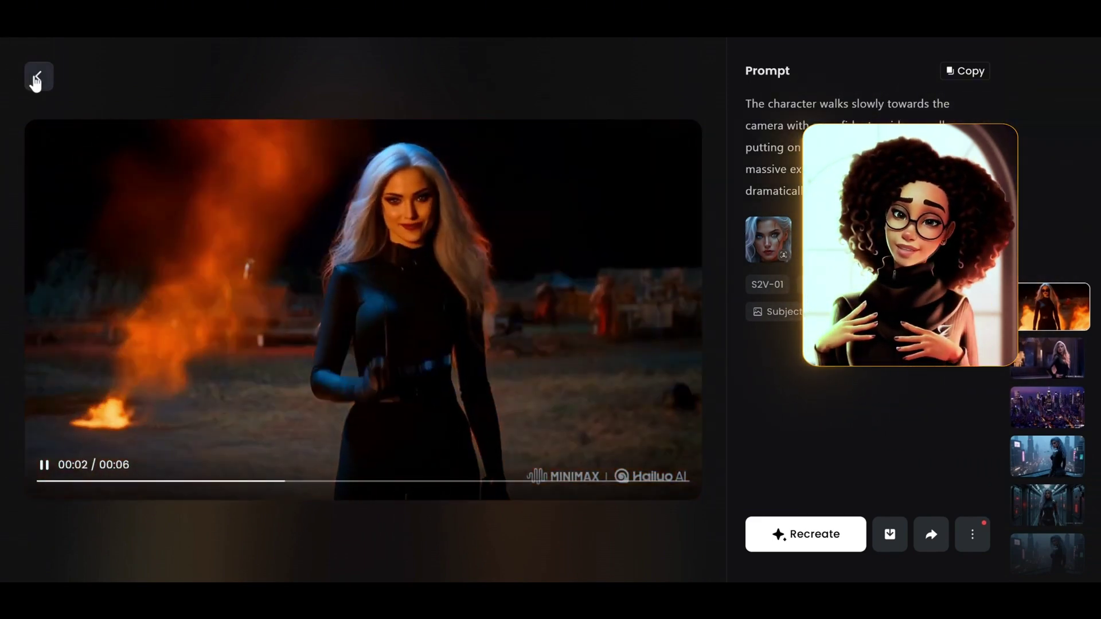
{"action": "left_click", "coordinate": [37, 78]}
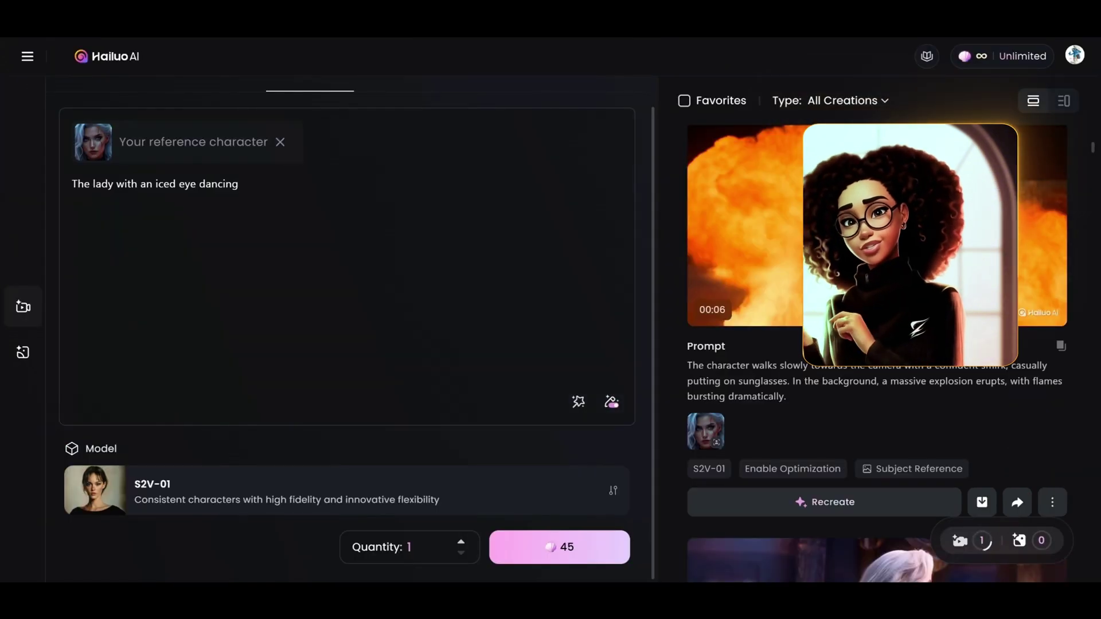
Scroll back through earlier creations down to the server-room lady video.
{"action": "scroll", "coordinate": [877, 353], "scroll_direction": "down", "scroll_amount": 8}
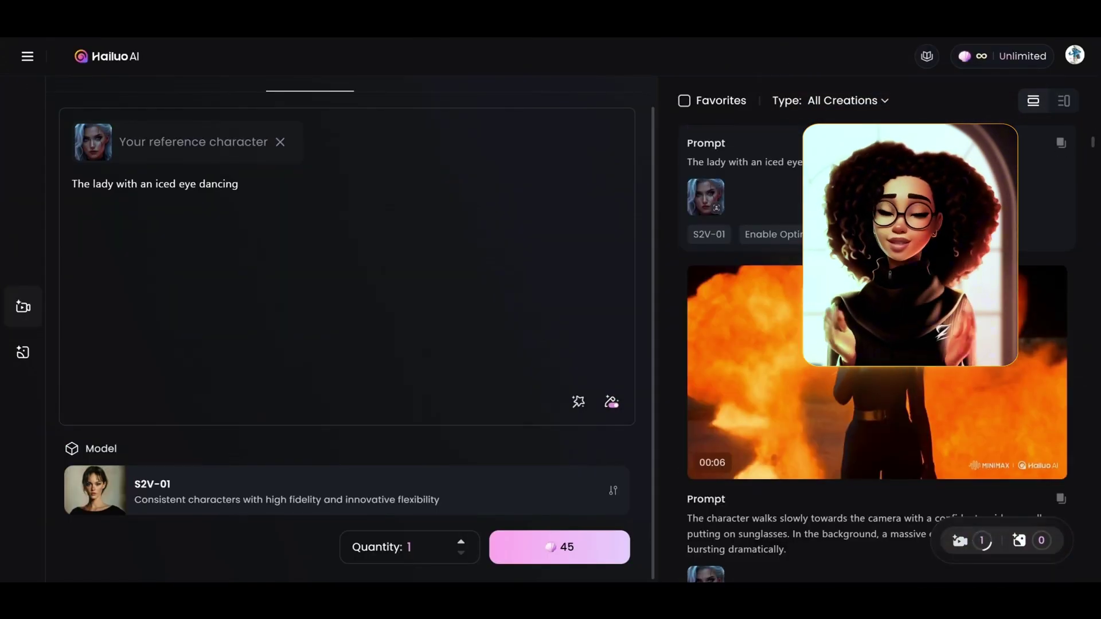
{"action": "scroll", "coordinate": [877, 353], "scroll_direction": "up", "scroll_amount": 3}
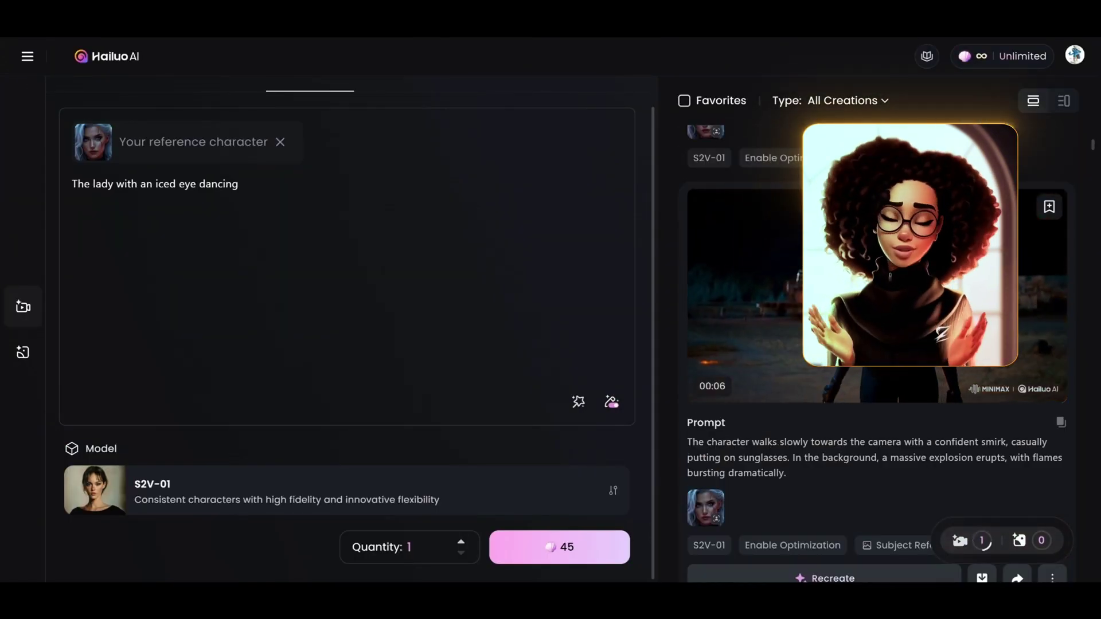
{"action": "scroll", "coordinate": [877, 354], "scroll_direction": "up", "scroll_amount": 5}
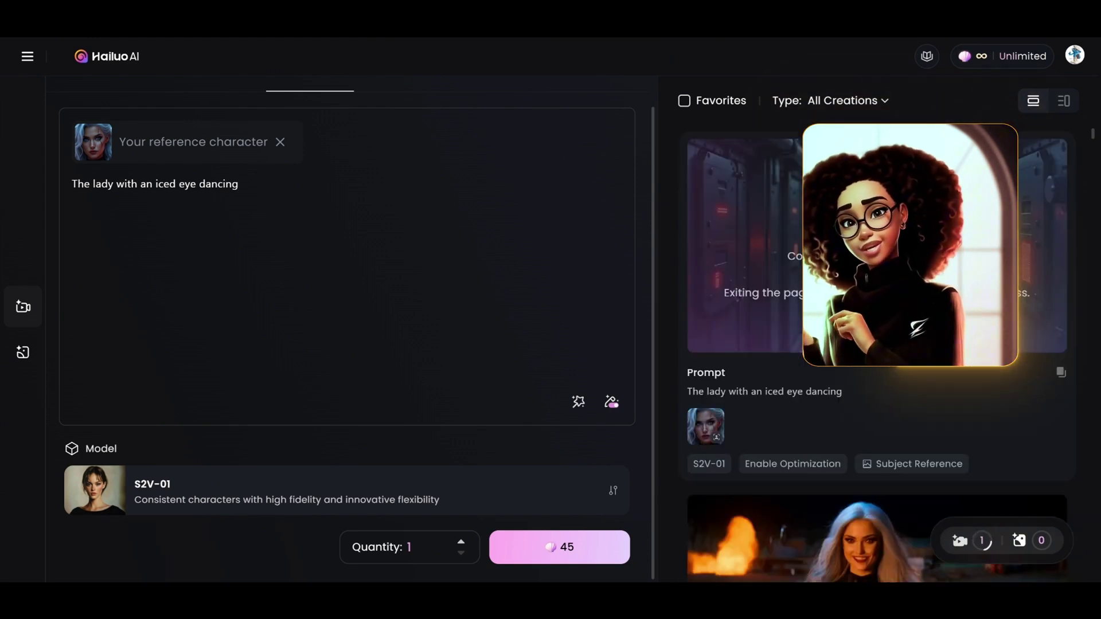
{"action": "scroll", "coordinate": [878, 353], "scroll_direction": "down", "scroll_amount": 4}
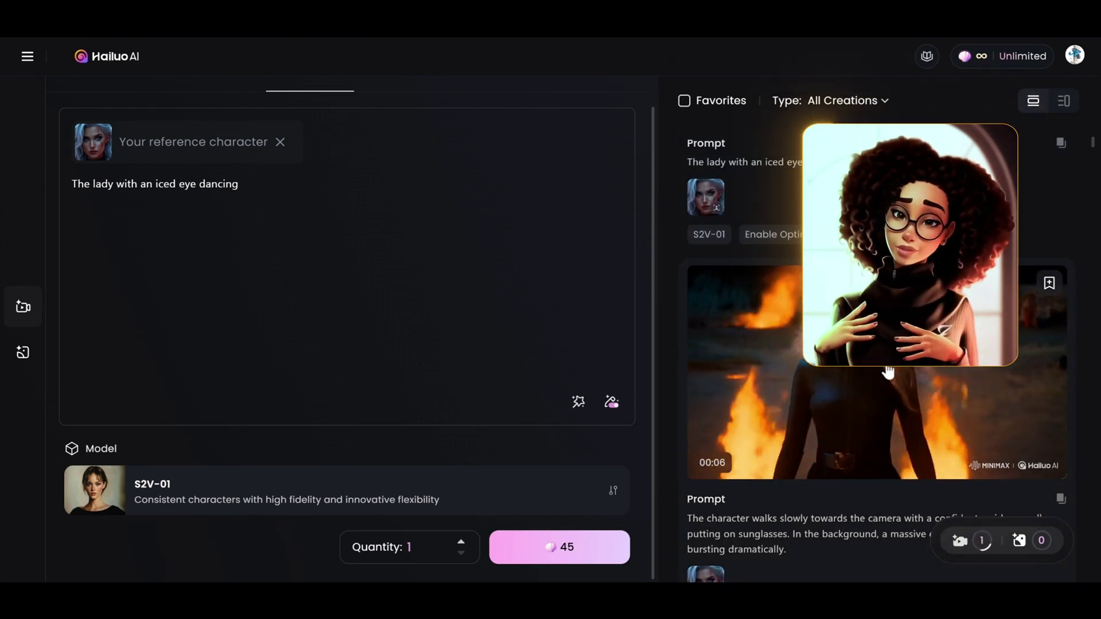
{"action": "scroll", "coordinate": [878, 353], "scroll_direction": "up", "scroll_amount": 4}
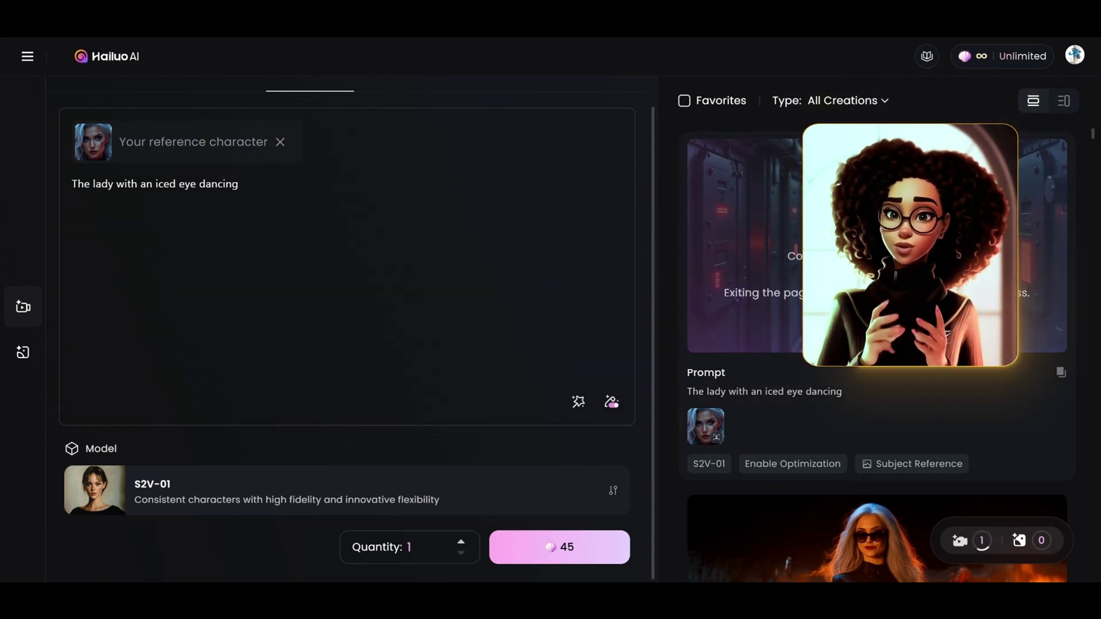
{"action": "scroll", "coordinate": [878, 344], "scroll_direction": "down", "scroll_amount": 8}
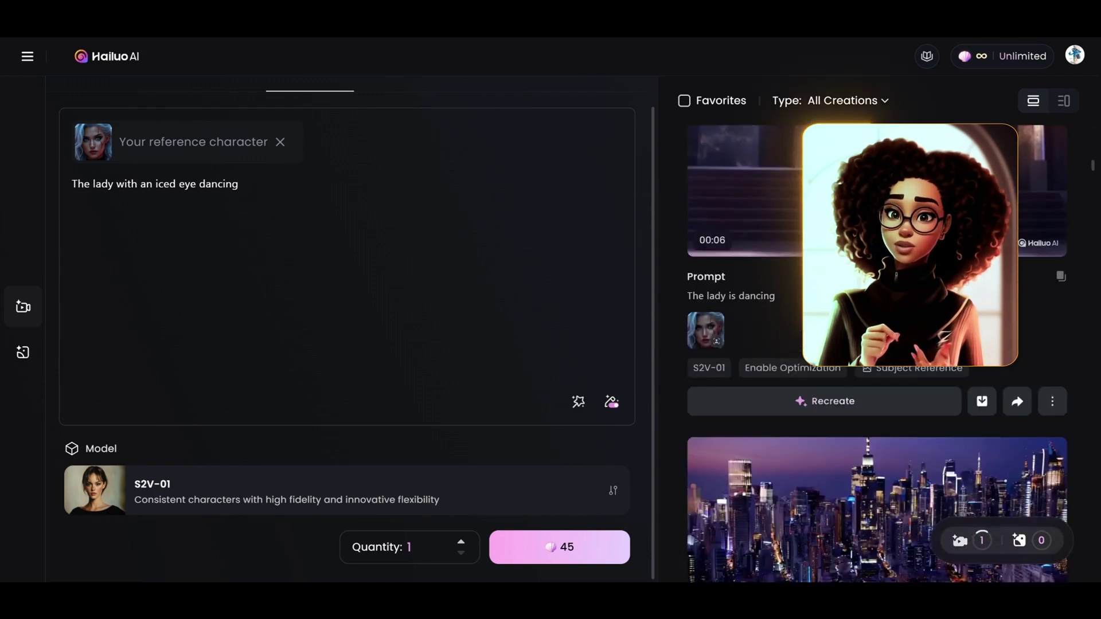
{"action": "scroll", "coordinate": [877, 344], "scroll_direction": "up", "scroll_amount": 2}
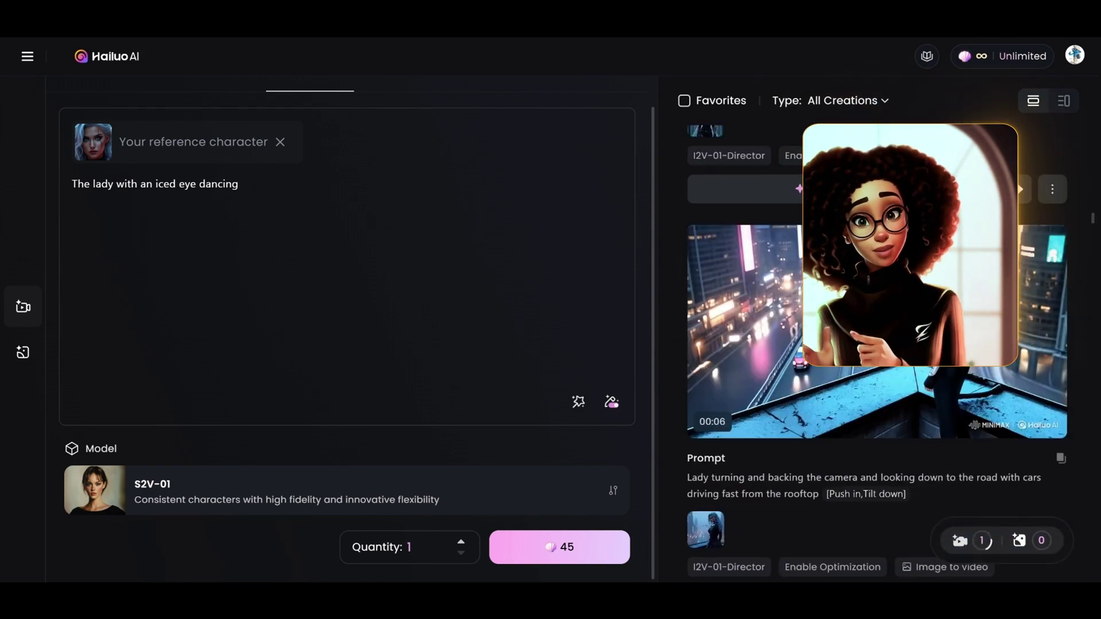
{"action": "scroll", "coordinate": [878, 344], "scroll_direction": "down", "scroll_amount": 8}
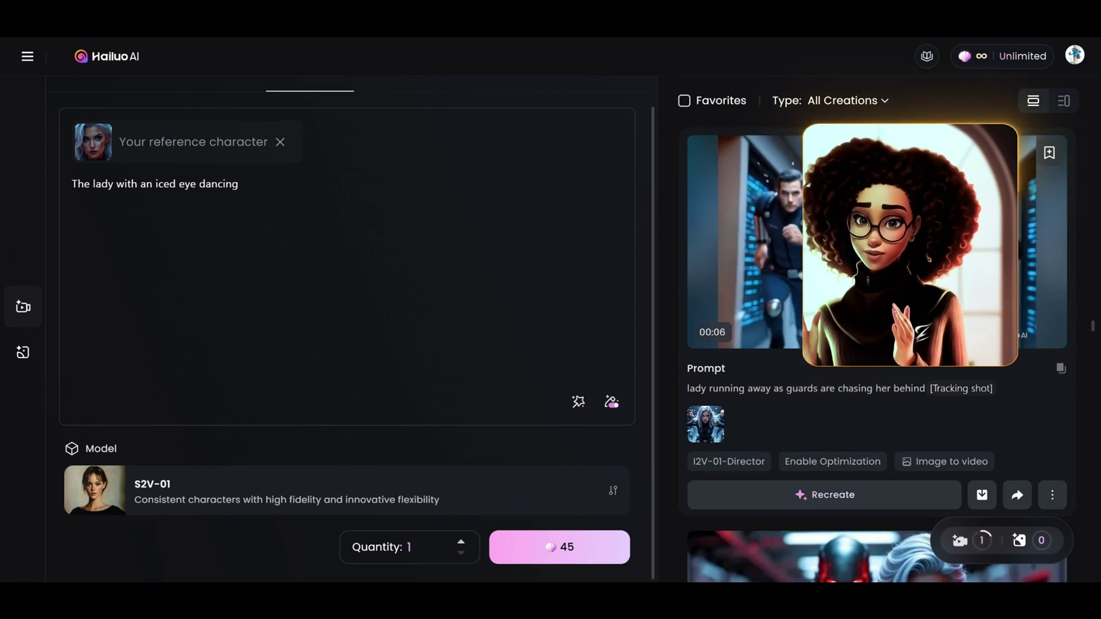
{"action": "scroll", "coordinate": [878, 344], "scroll_direction": "down", "scroll_amount": 10}
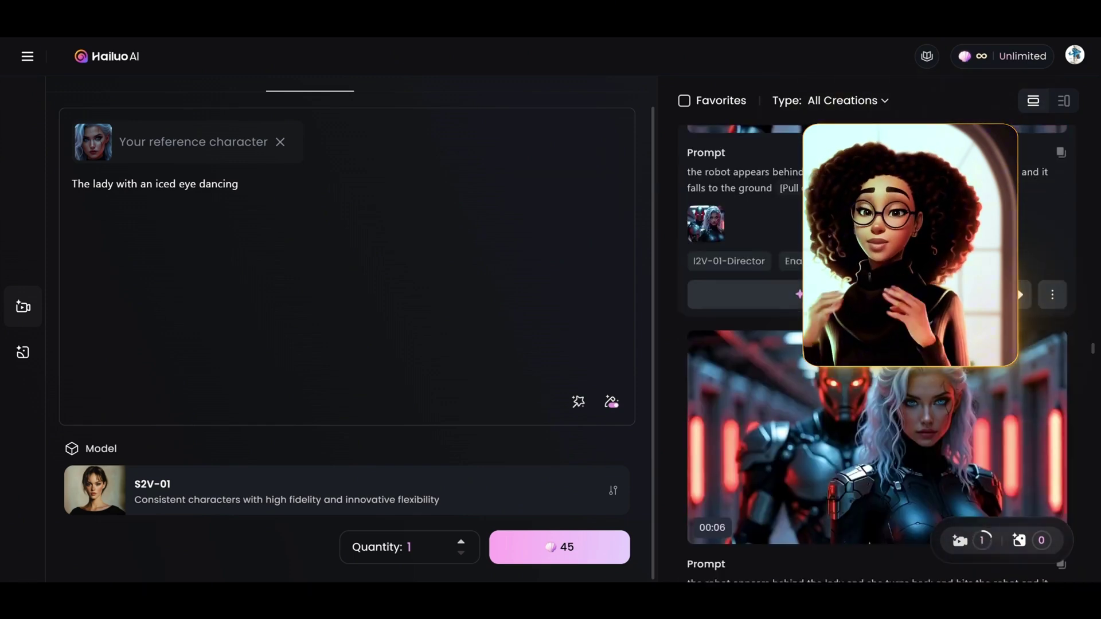
{"action": "scroll", "coordinate": [877, 344], "scroll_direction": "down", "scroll_amount": 5}
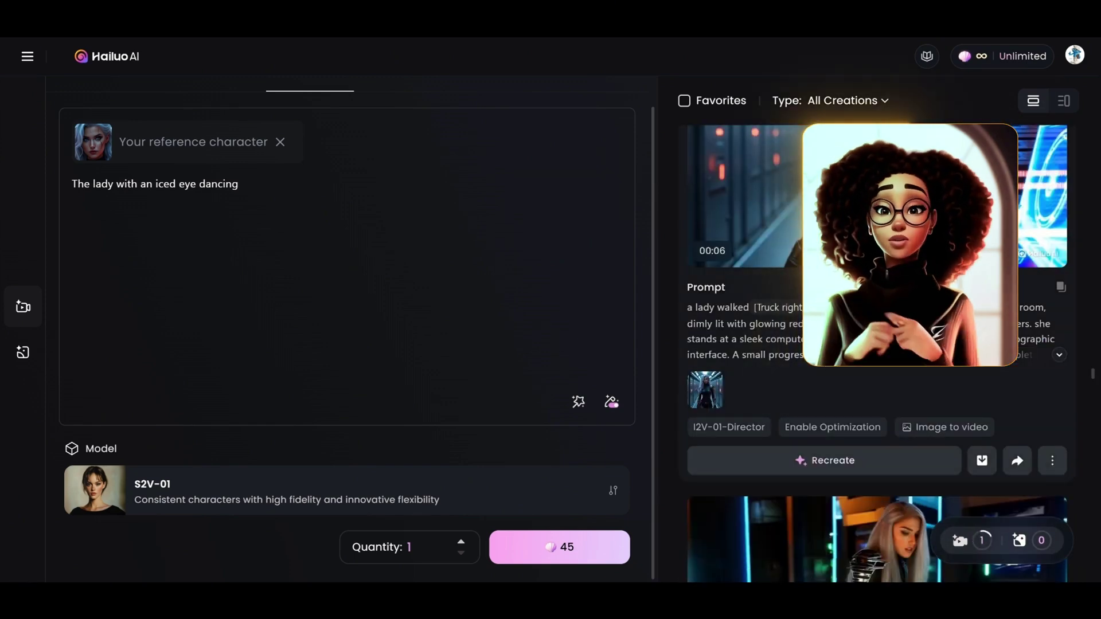
Open the 6-second 'a lady walked [Truck right,Tracking shot]' clip and bring up its download options.
{"action": "left_click", "coordinate": [745, 195]}
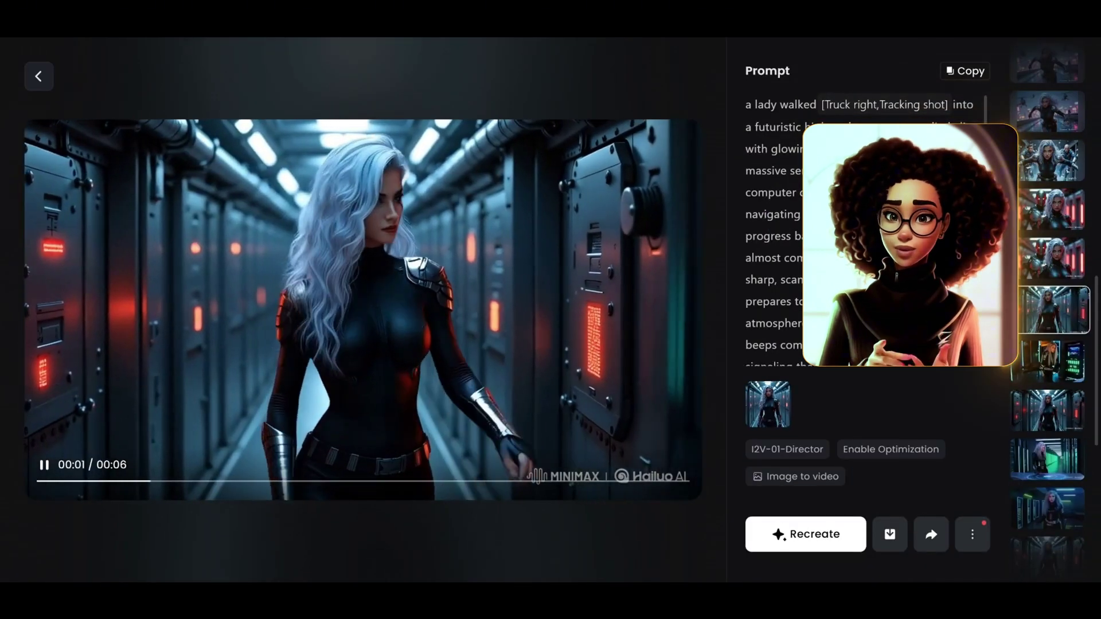
{"action": "left_click", "coordinate": [890, 535]}
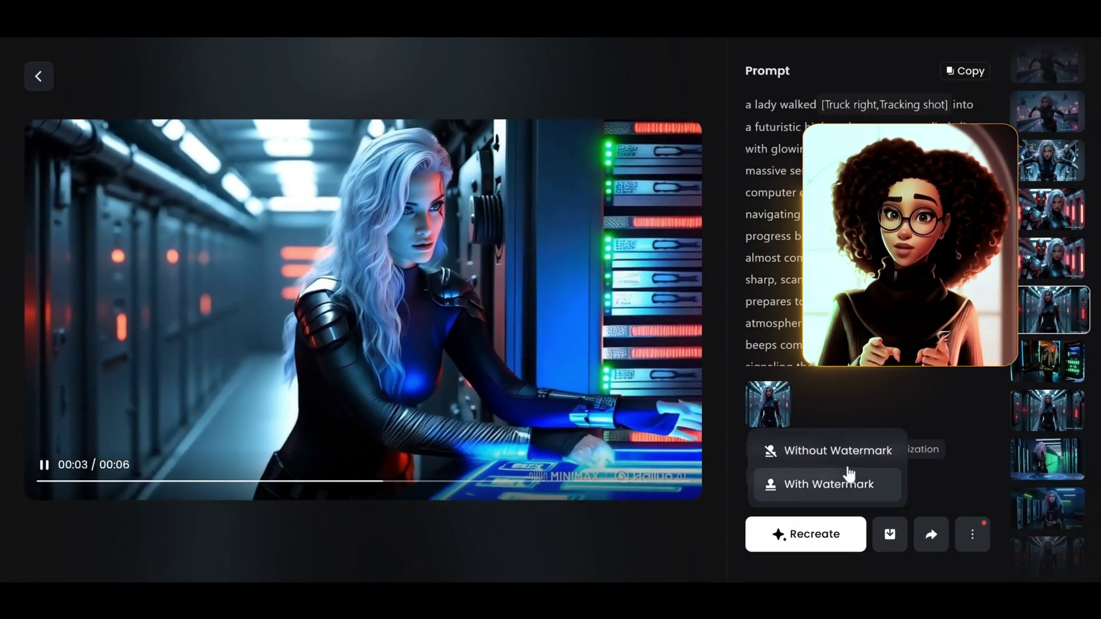